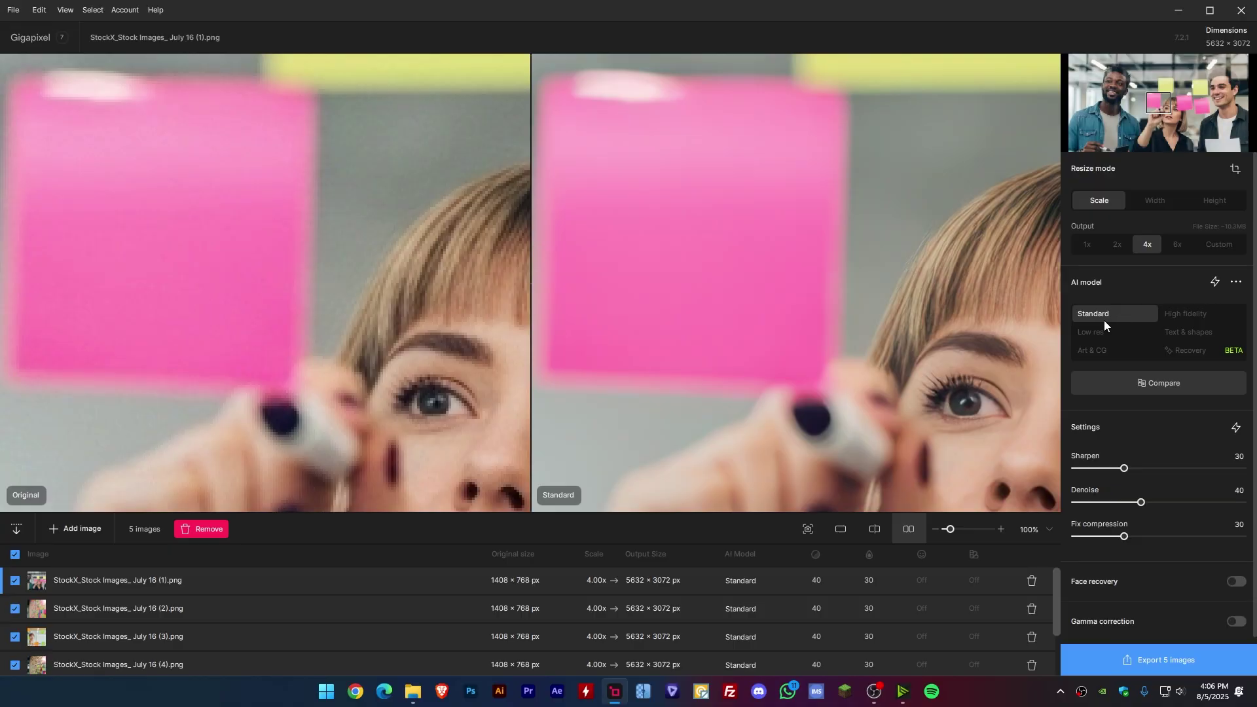
# Step: Open the export settings for the five images and choose Original Folder as the save location and JPEG as the format
pyautogui.click(1238, 456)
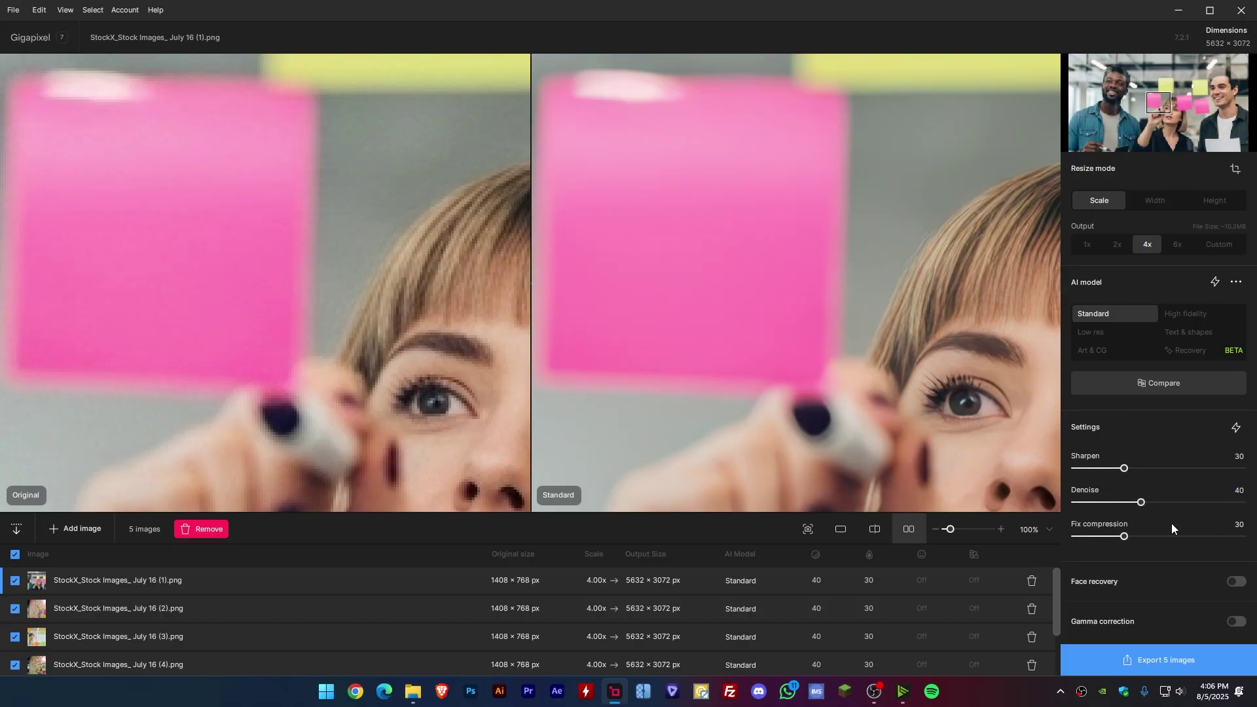
pyautogui.scroll(-1, 1164, 568)
pyautogui.scroll(1, 1208, 599)
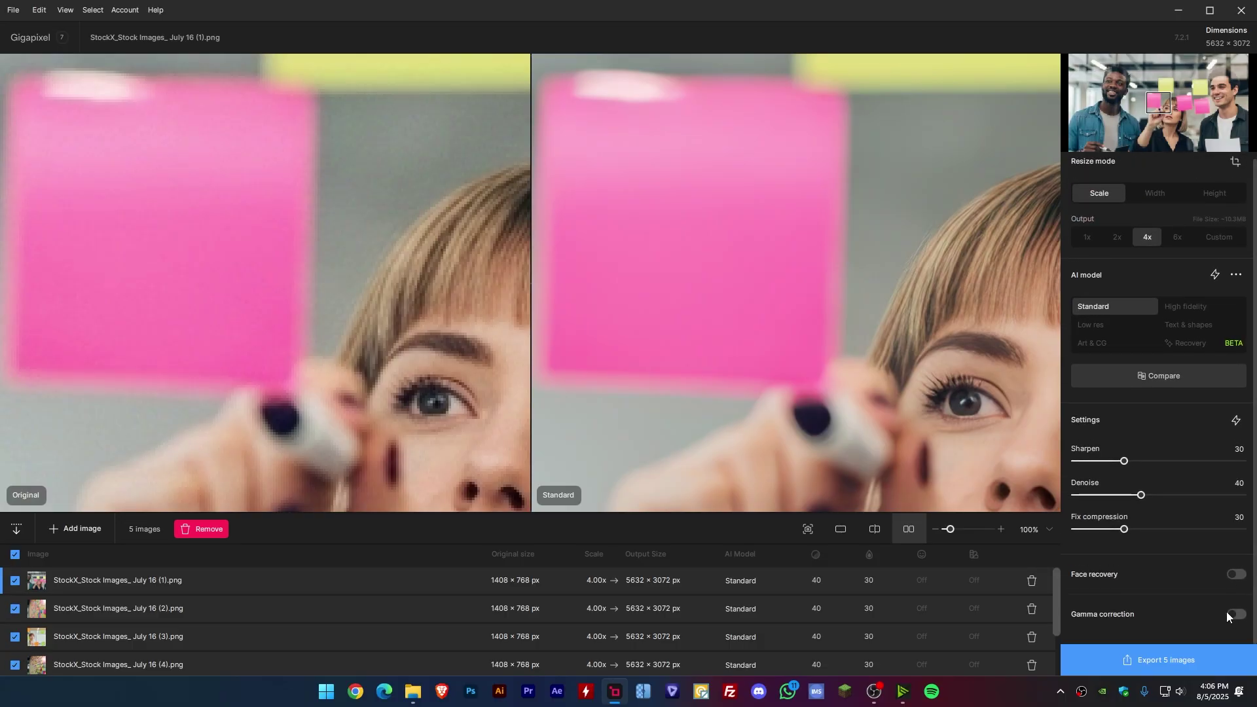
pyautogui.click(1158, 661)
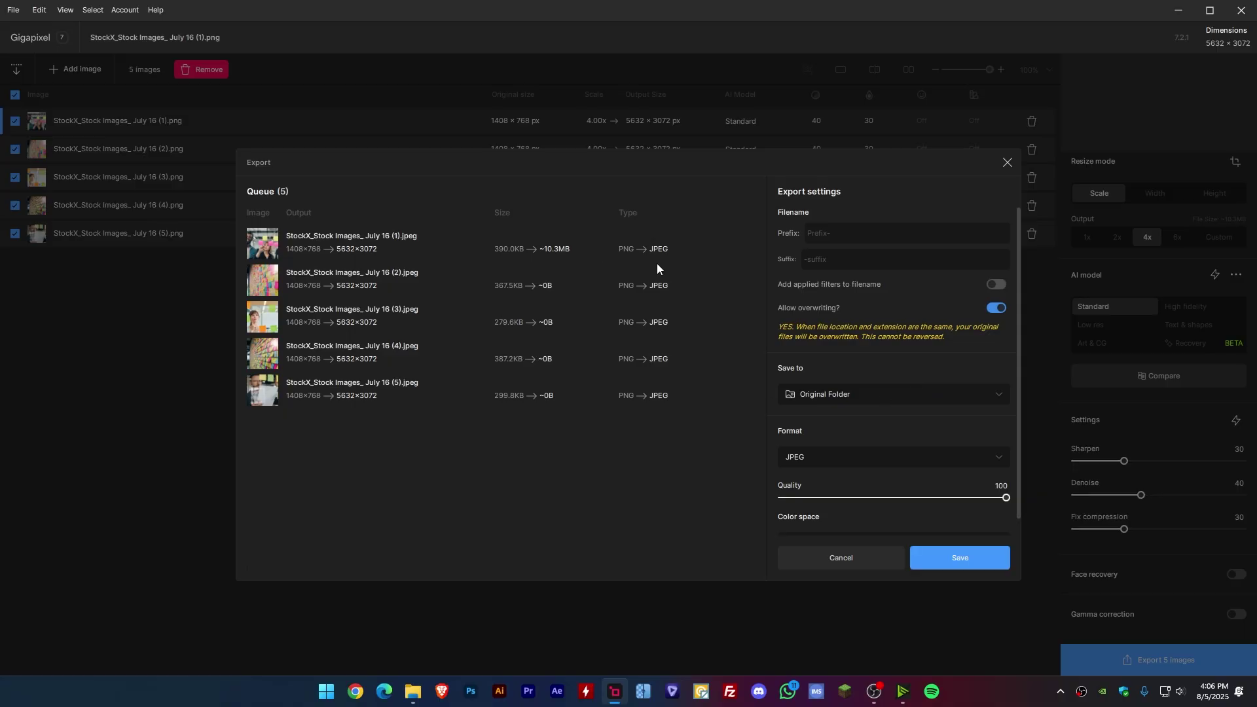
pyautogui.click(857, 395)
pyautogui.click(807, 440)
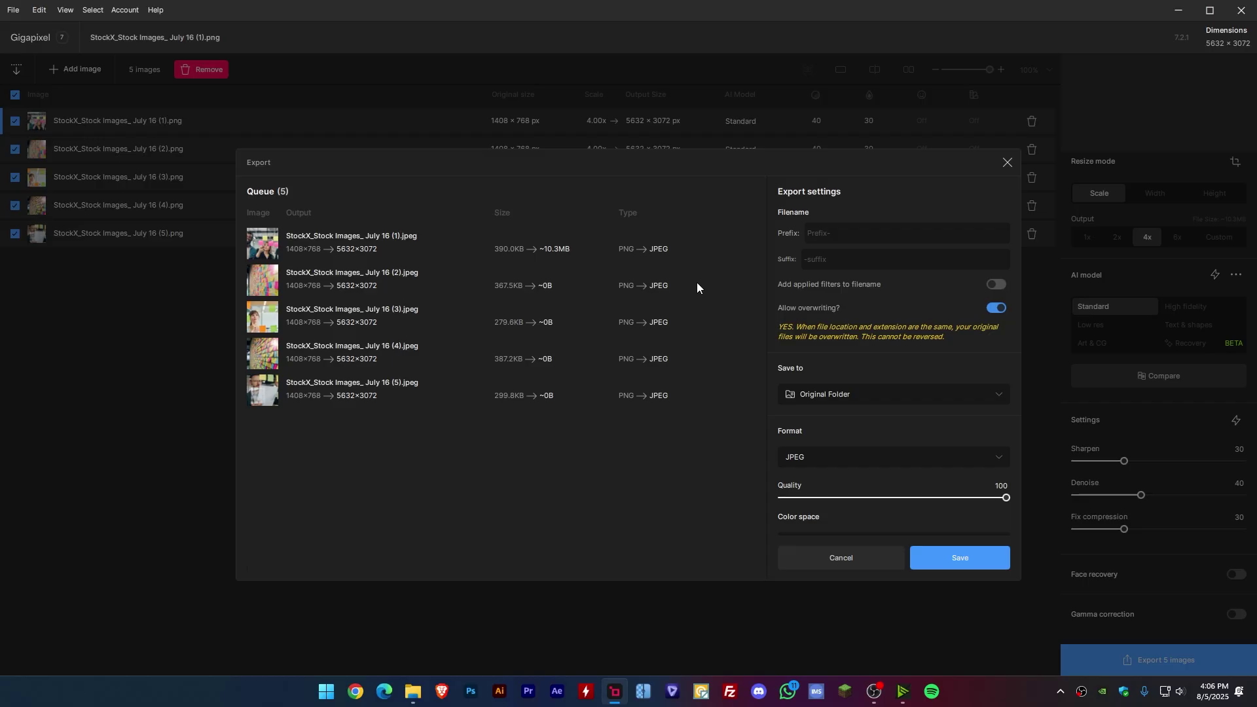
pyautogui.click(843, 463)
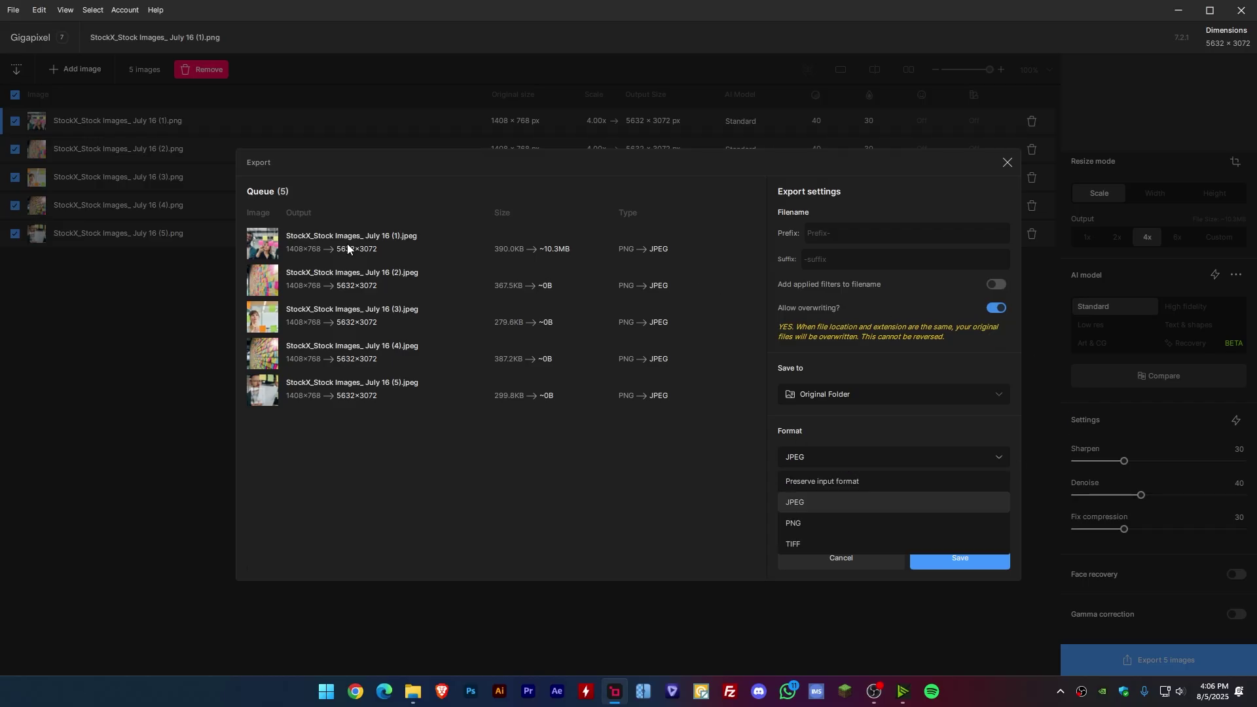
pyautogui.click(807, 500)
# Step: Set the export color space to sRGB, then export the five images and close the export window once they are done
pyautogui.scroll(-2, 863, 450)
pyautogui.scroll(1, 924, 434)
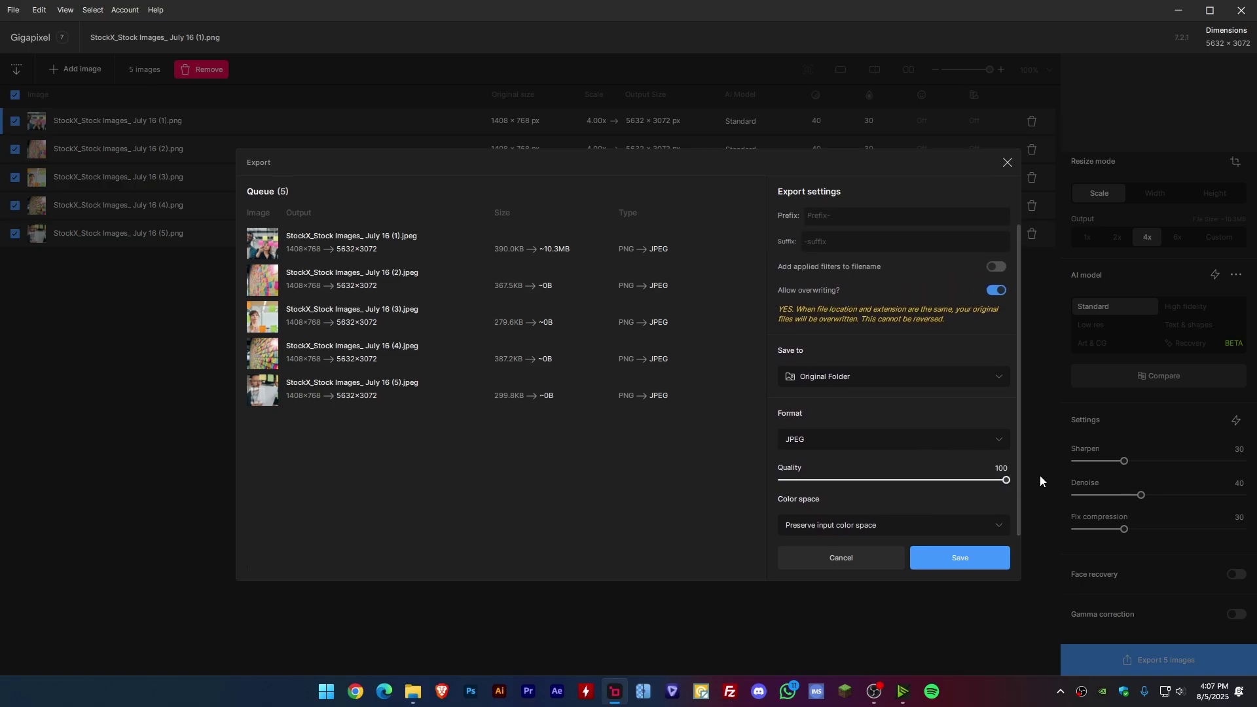
pyautogui.click(854, 525)
pyautogui.click(857, 419)
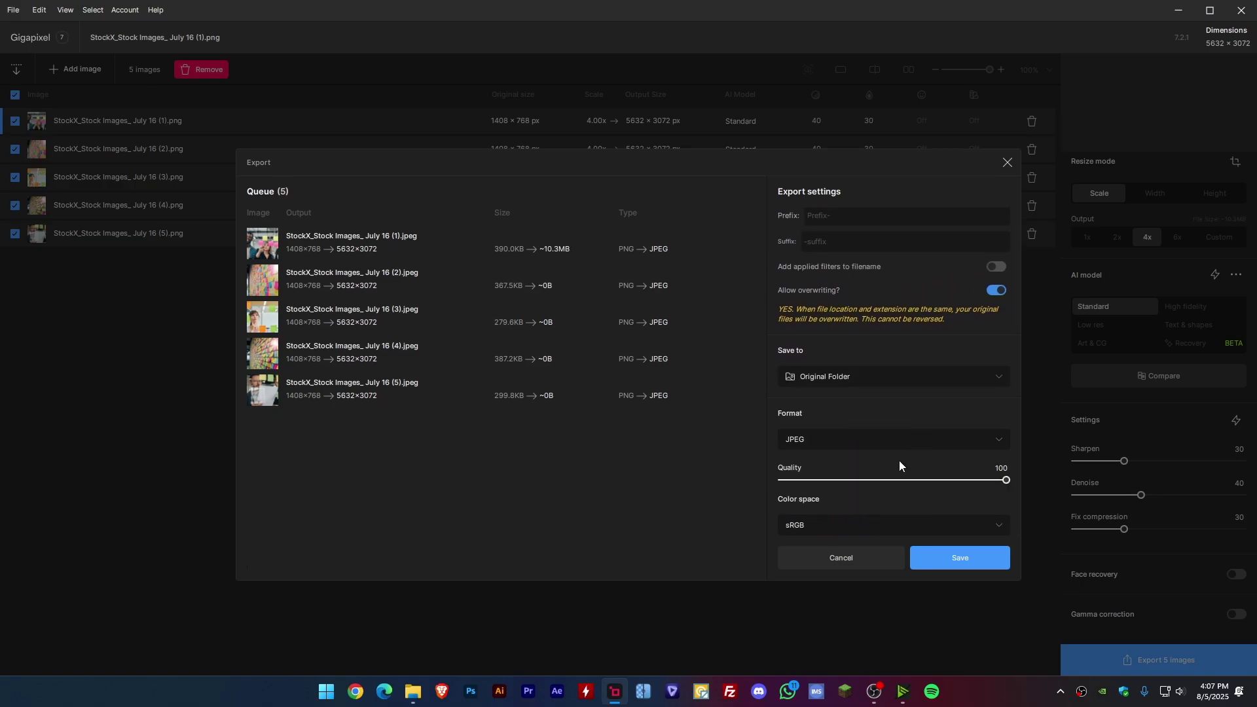
pyautogui.scroll(-2, 910, 445)
pyautogui.scroll(2, 910, 441)
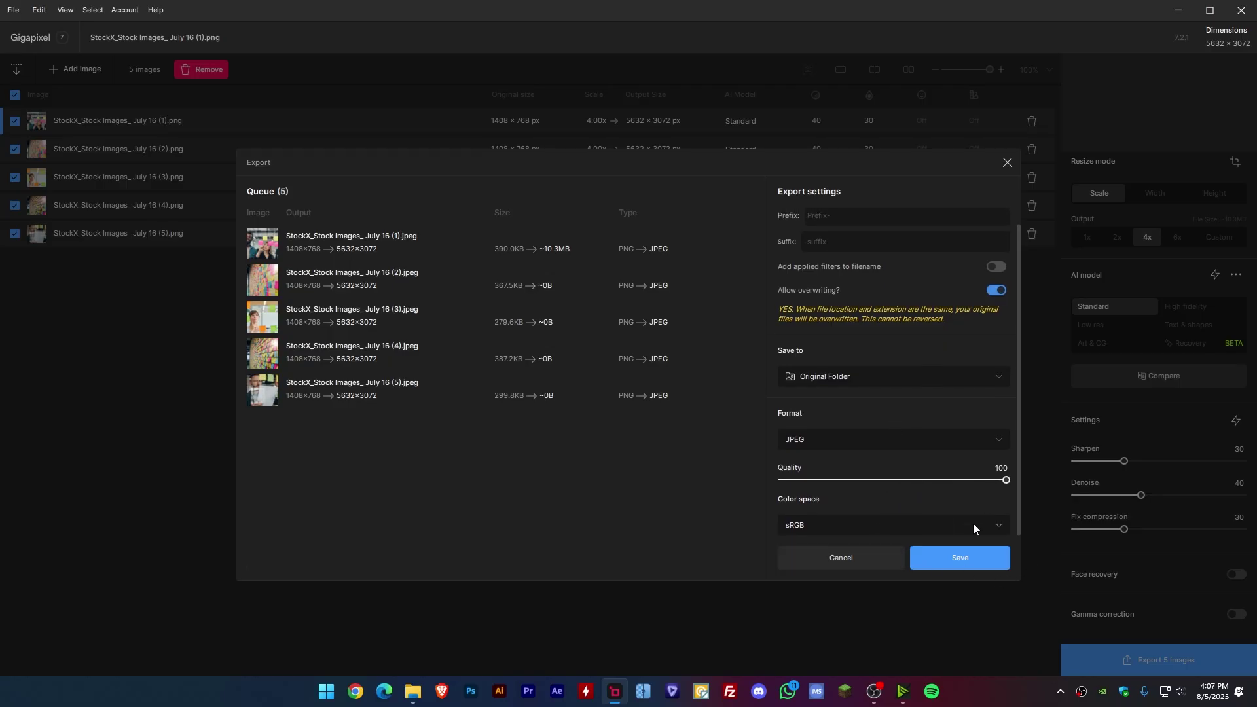
pyautogui.click(953, 556)
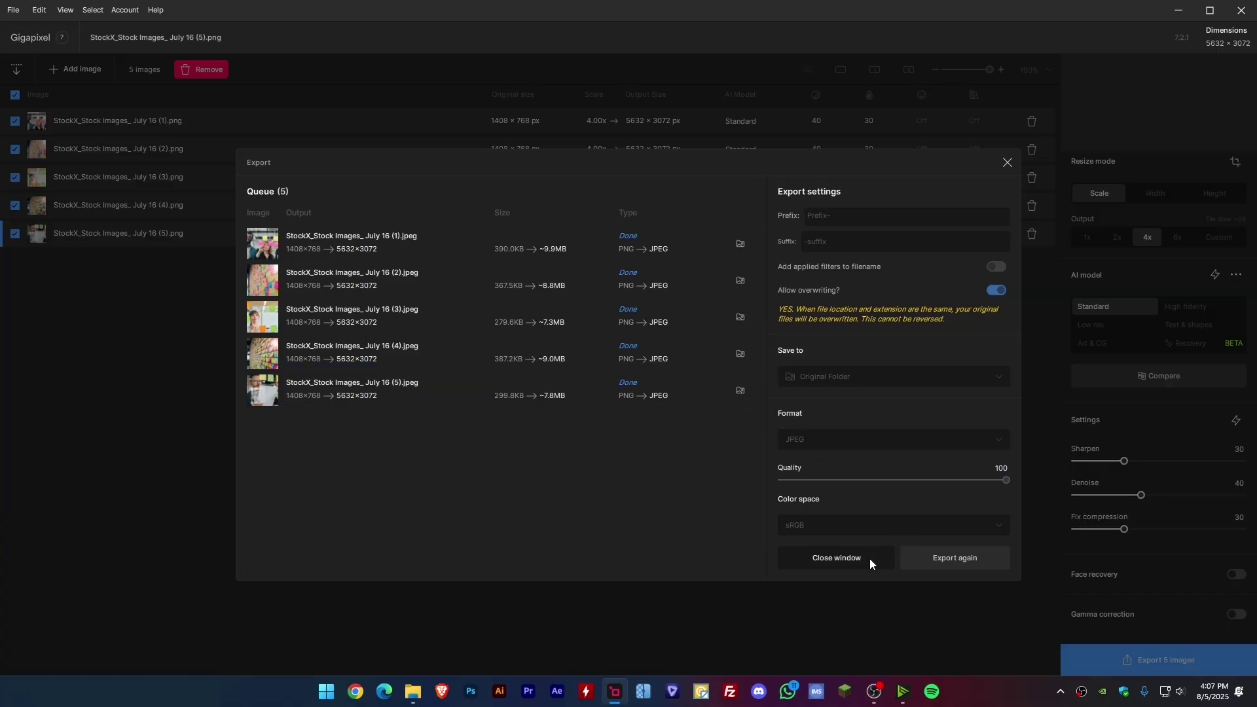
pyautogui.click(851, 558)
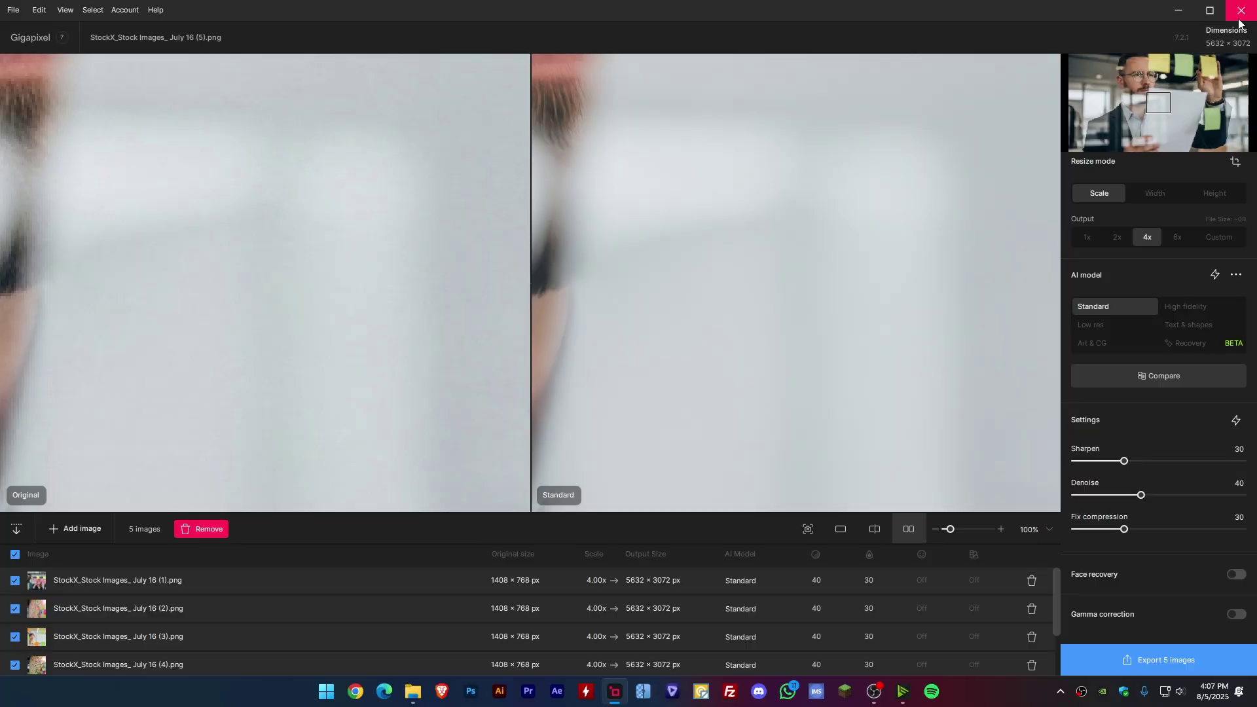
# Step: Switch to the Gigapixel folder in File Explorer, refresh it and sort its files by type
pyautogui.click(1178, 9)
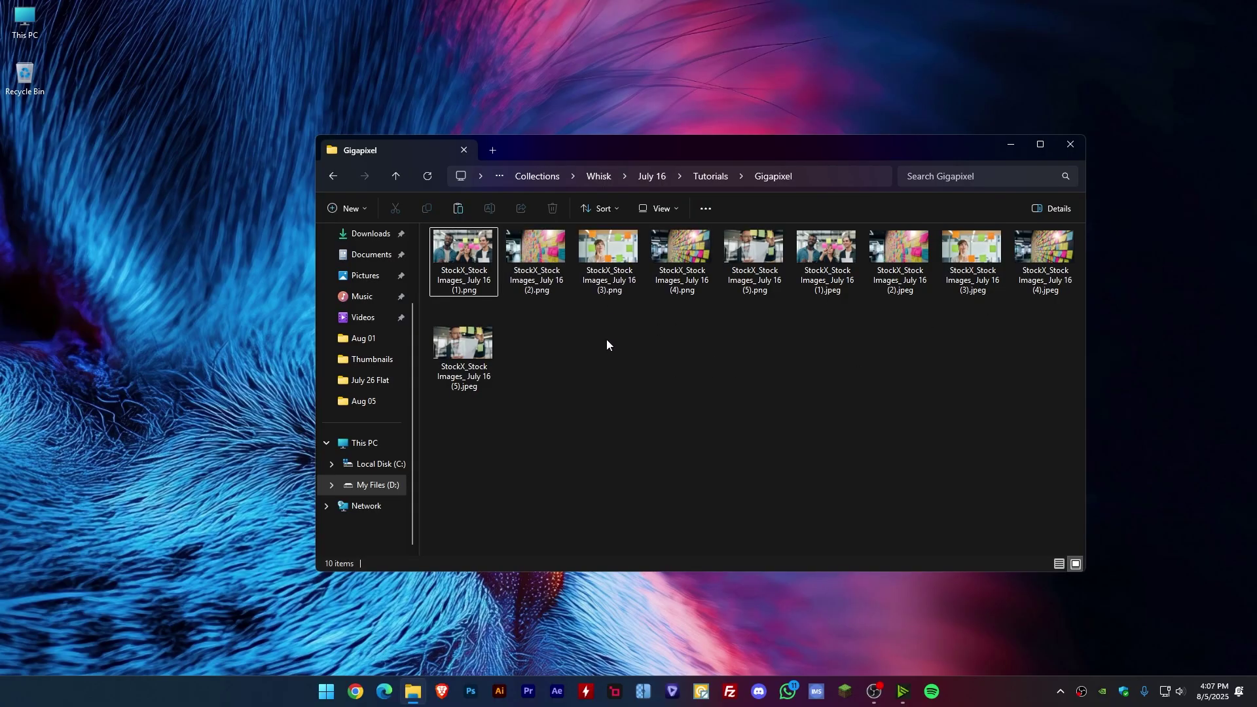
pyautogui.rightClick(732, 387)
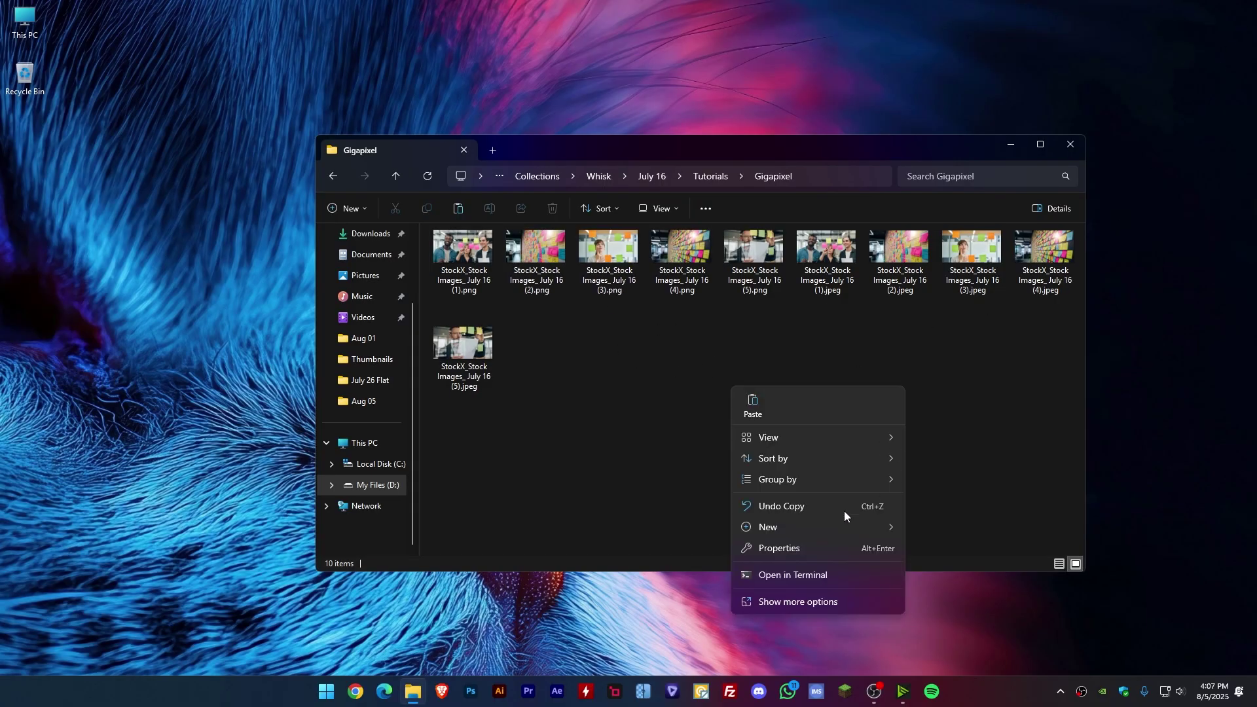
pyautogui.click(796, 607)
pyautogui.click(780, 454)
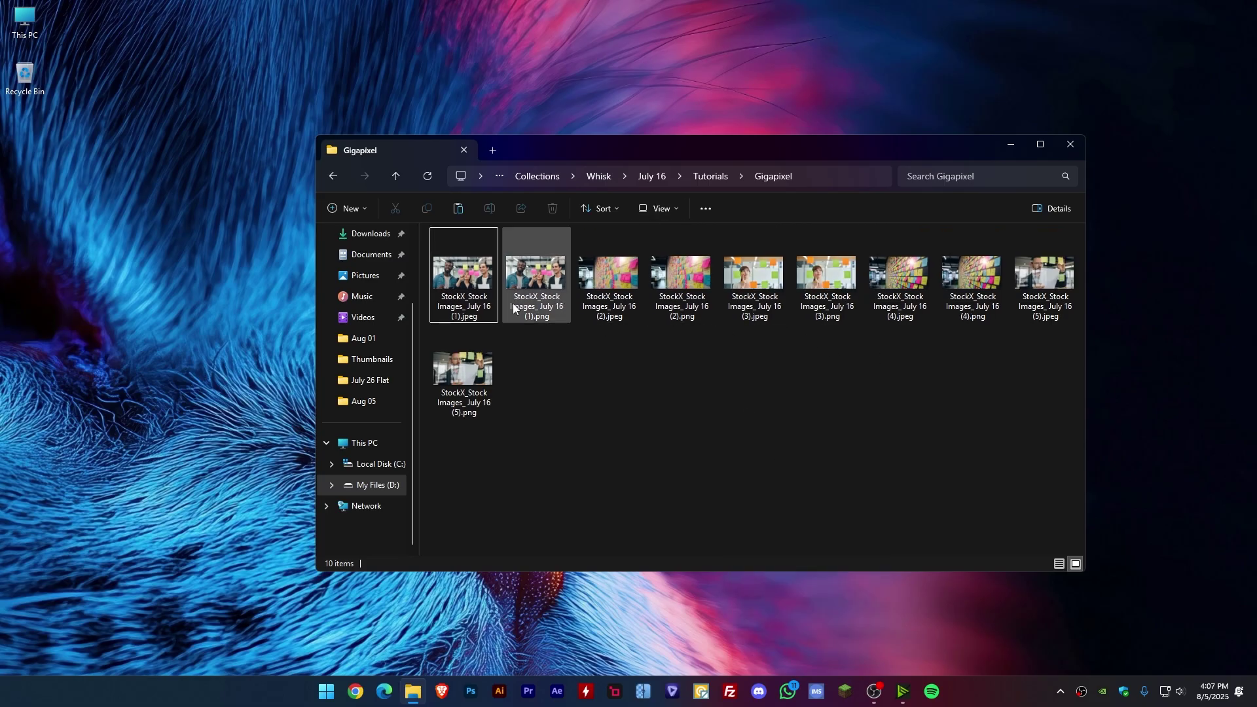
pyautogui.click(602, 208)
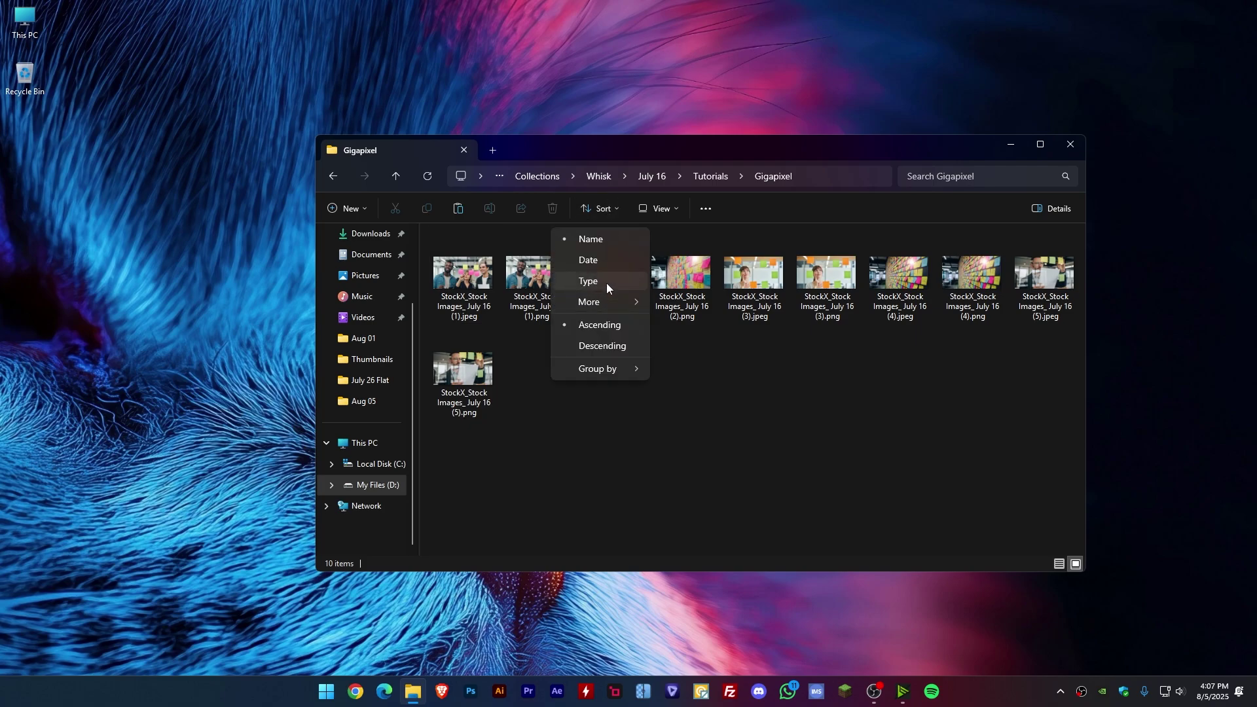
pyautogui.click(606, 282)
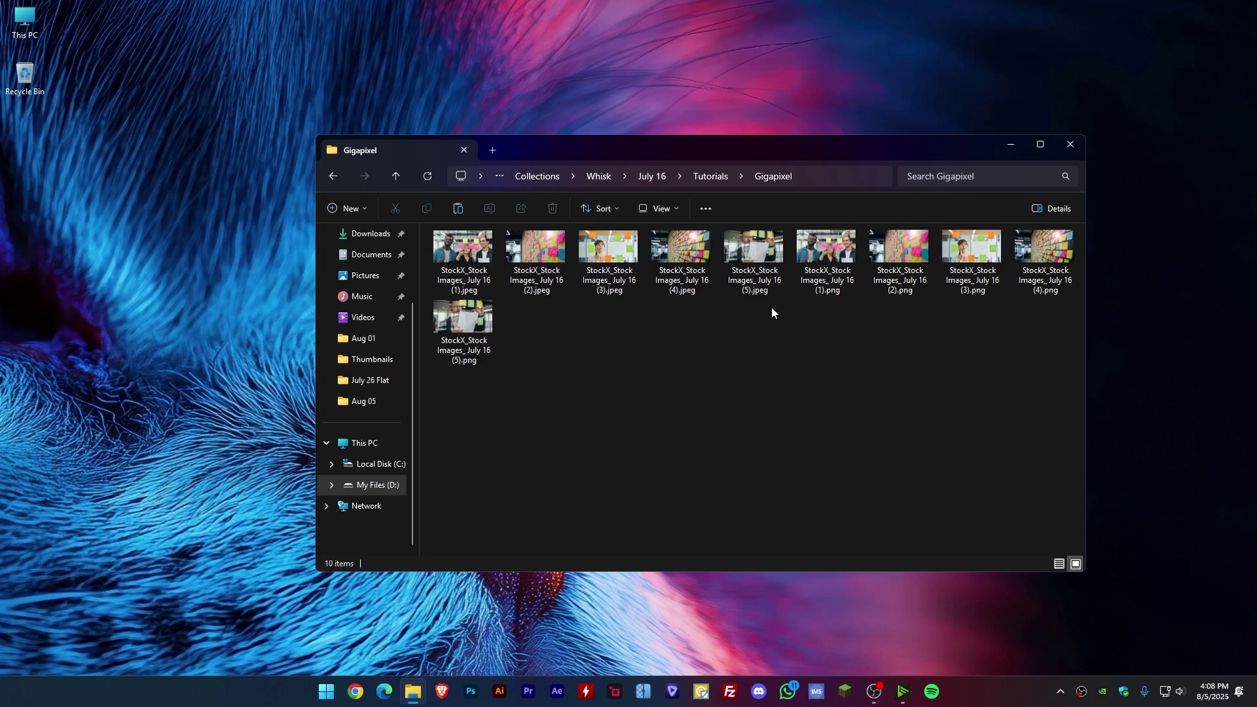
pyautogui.moveTo(772, 304); pyautogui.dragTo(478, 260)
pyautogui.click(478, 261)
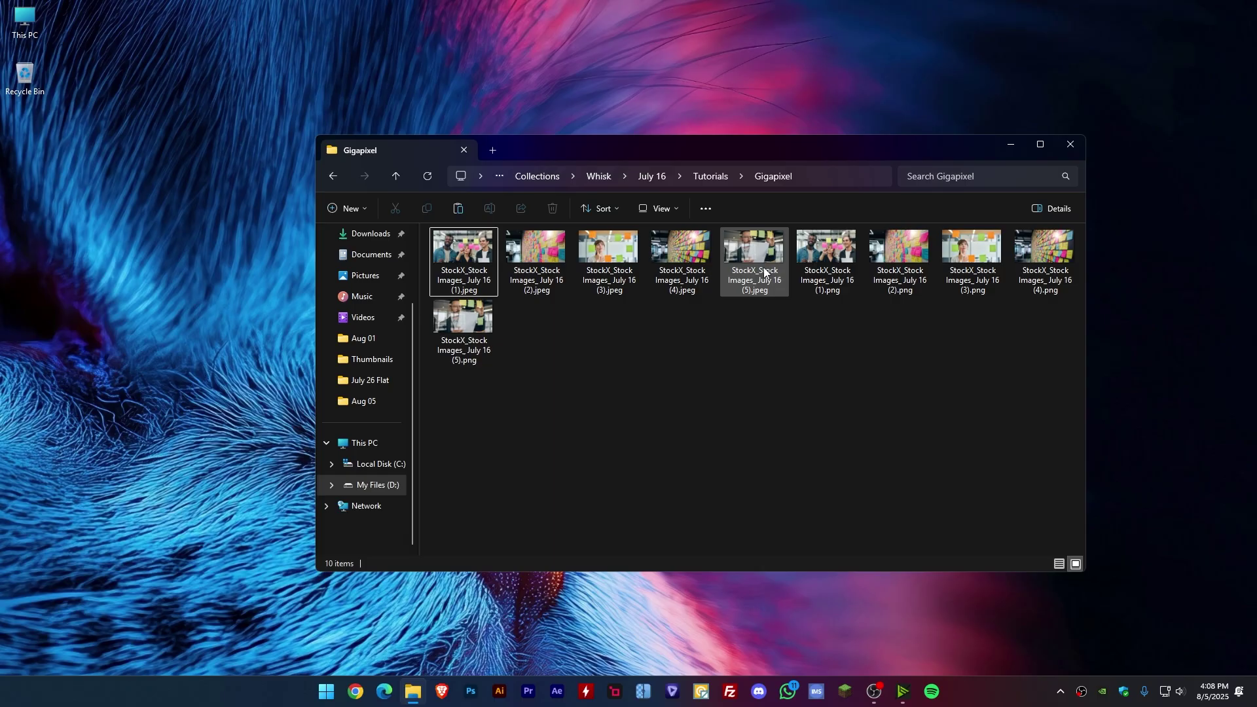
pyautogui.click(636, 345)
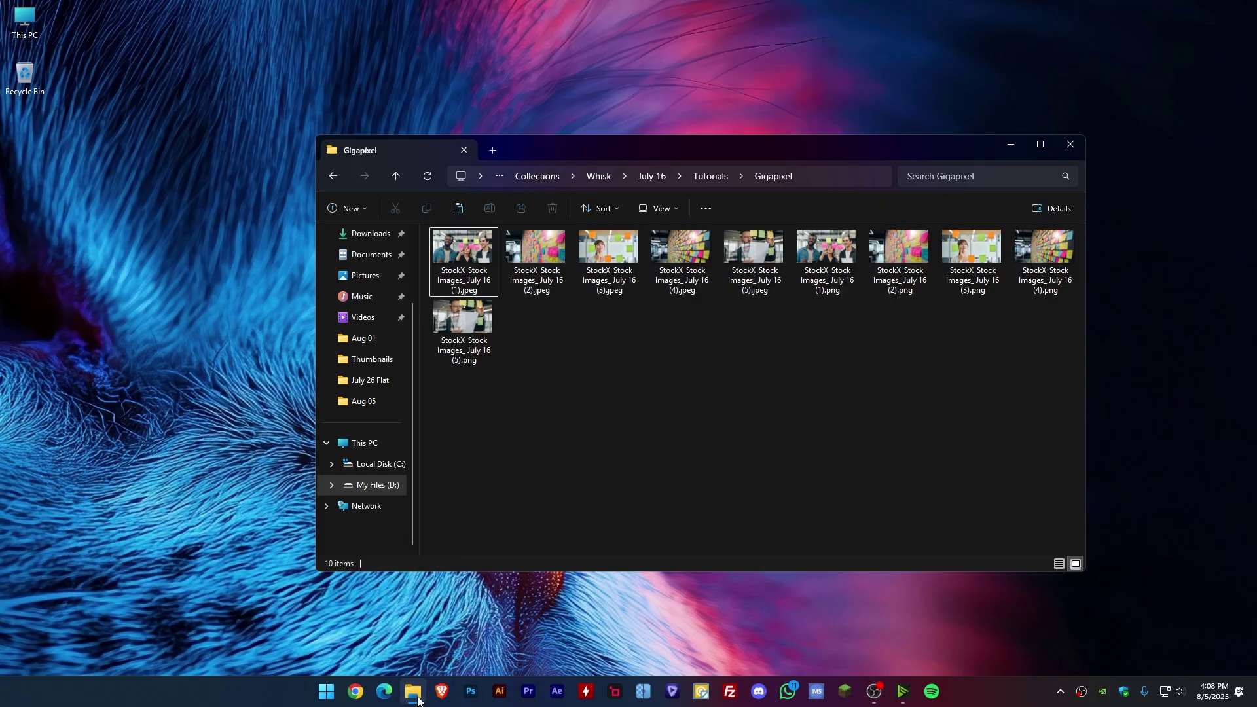
# Step: Switch to the Edge browser, go to contributor.stock.adobe.com and open the file upload page
pyautogui.click(385, 691)
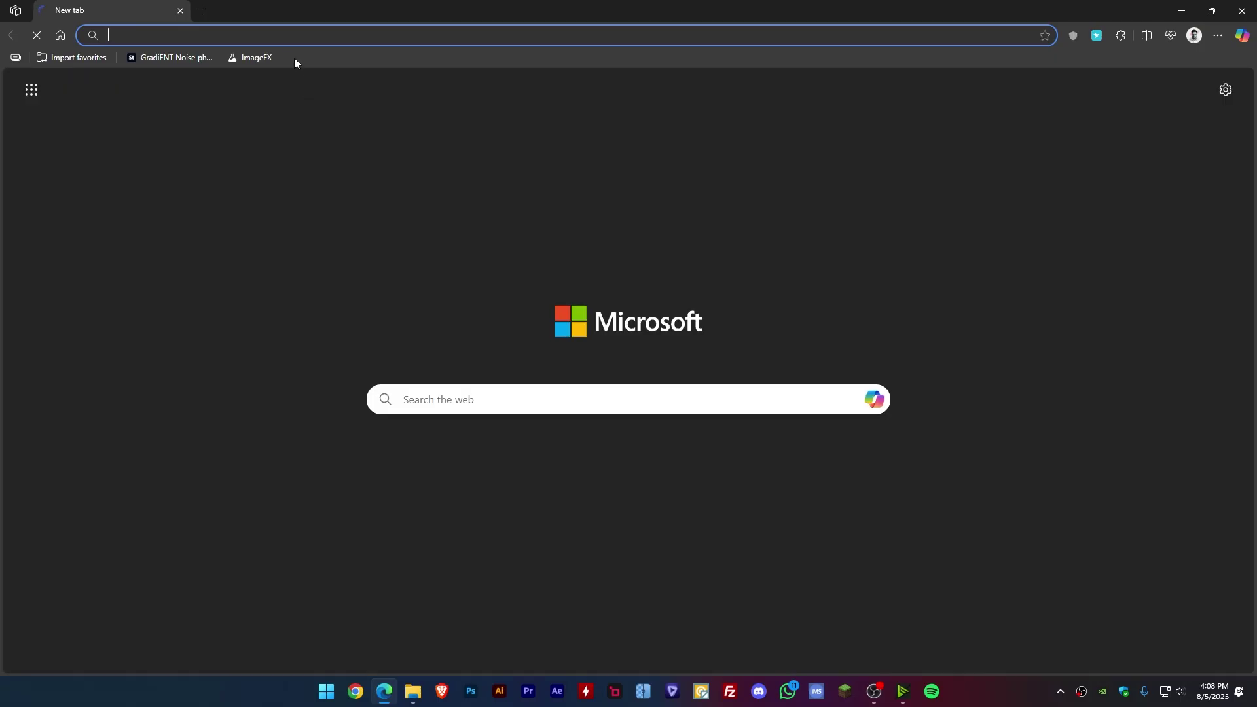
pyautogui.write('contributor.stock.adobe.com')
pyautogui.click(269, 65)
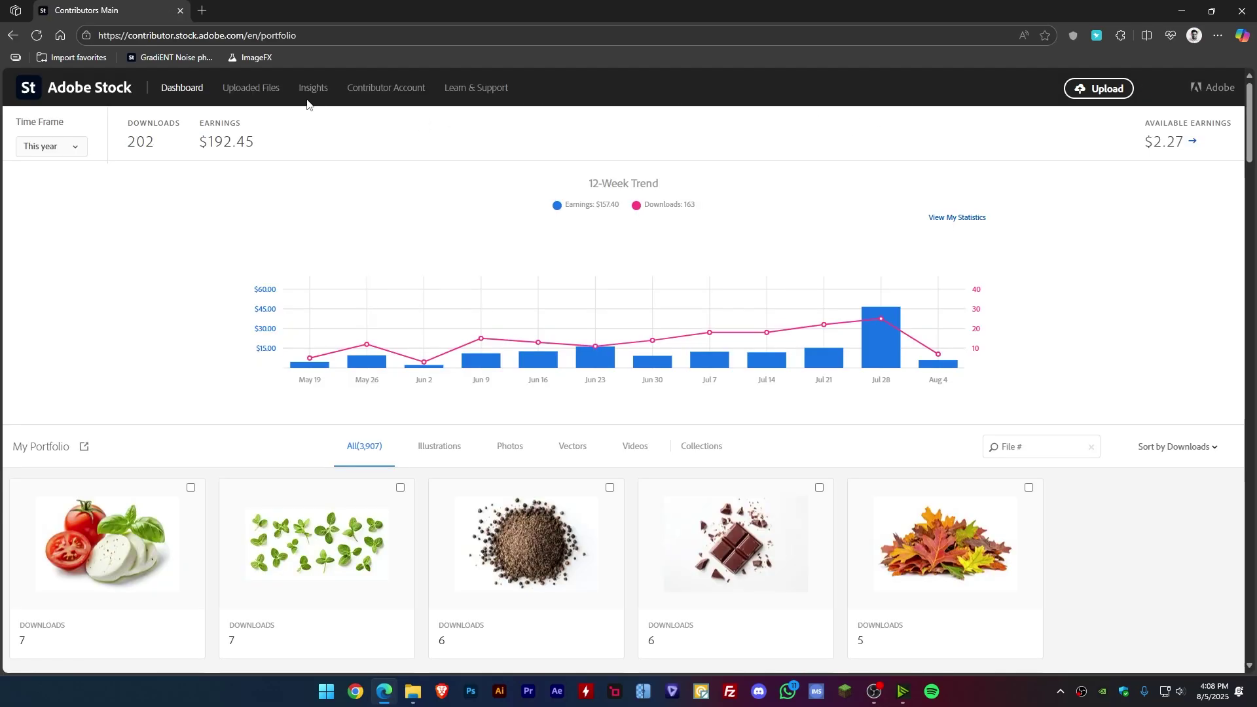
pyautogui.click(1088, 96)
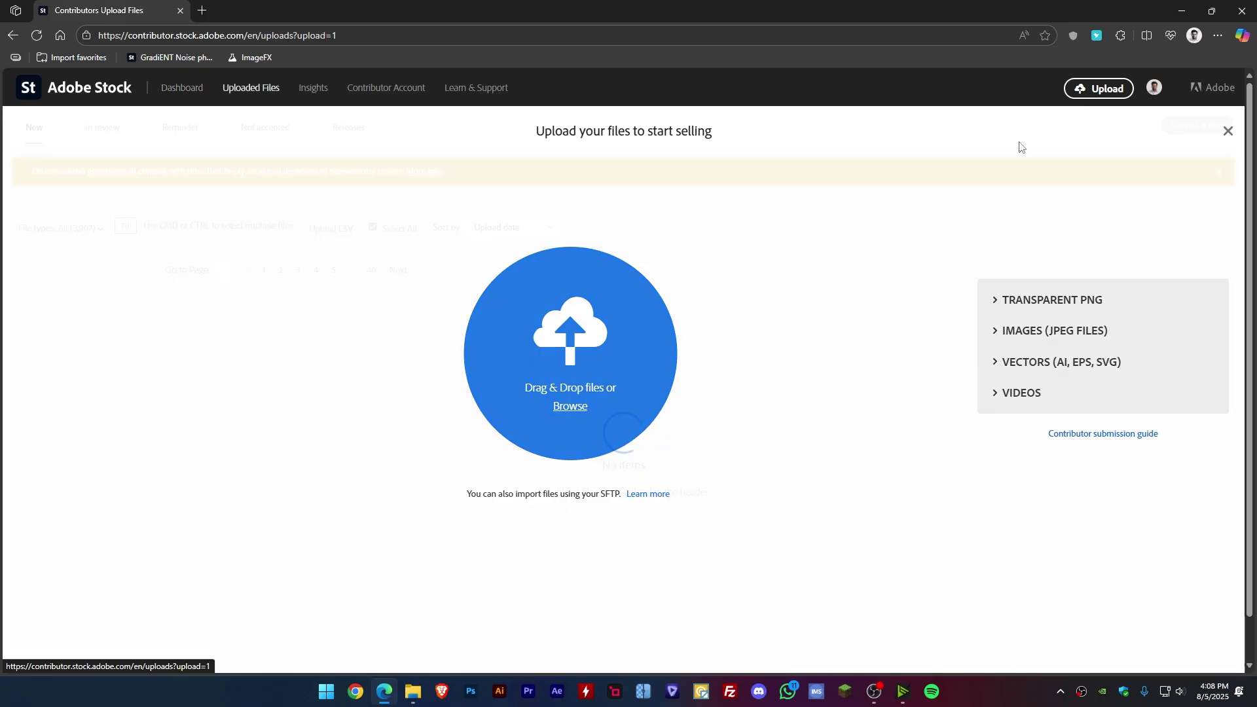
# Step: Try to upload StockX_Stock Images_ July 16 (1).jpeg from the Gigapixel folder to Adobe Stock
pyautogui.moveTo(413, 691)
pyautogui.click(415, 622)
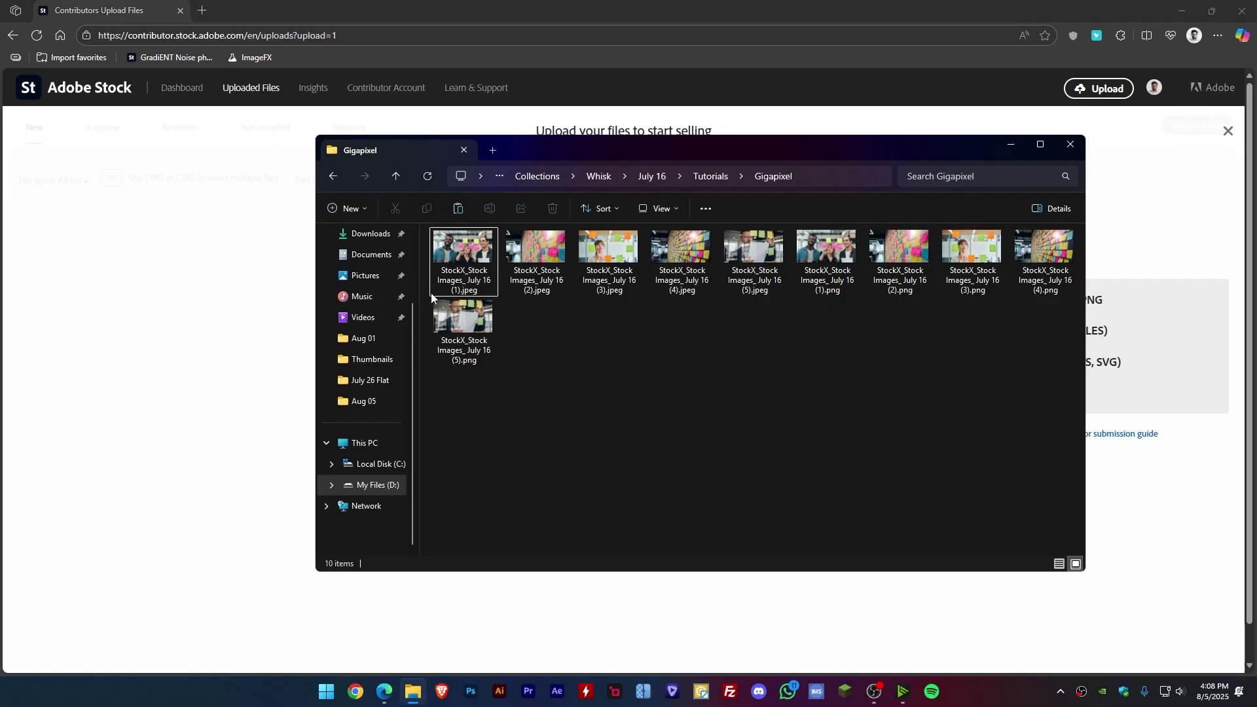
pyautogui.moveTo(430, 292); pyautogui.dragTo(196, 324)
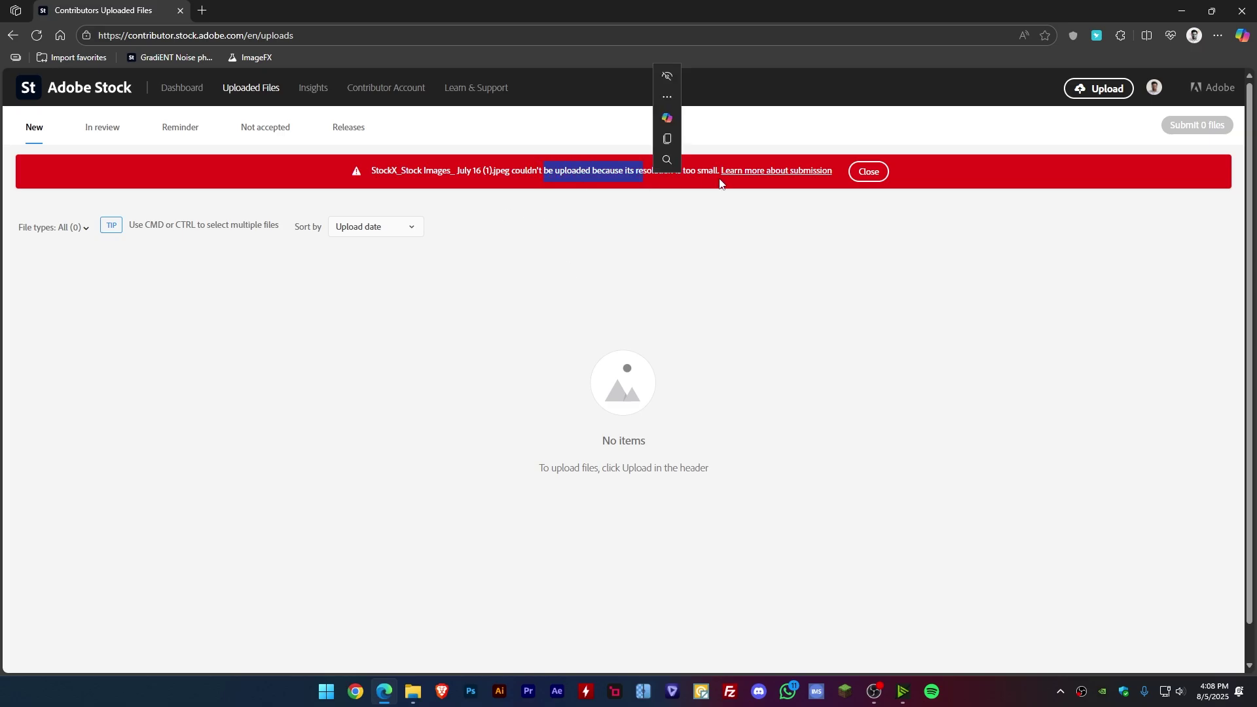
# Step: Check the pixel dimensions of StockX_Stock Images_ July 16 (1).jpeg in its file properties, then close them
pyautogui.click(413, 692)
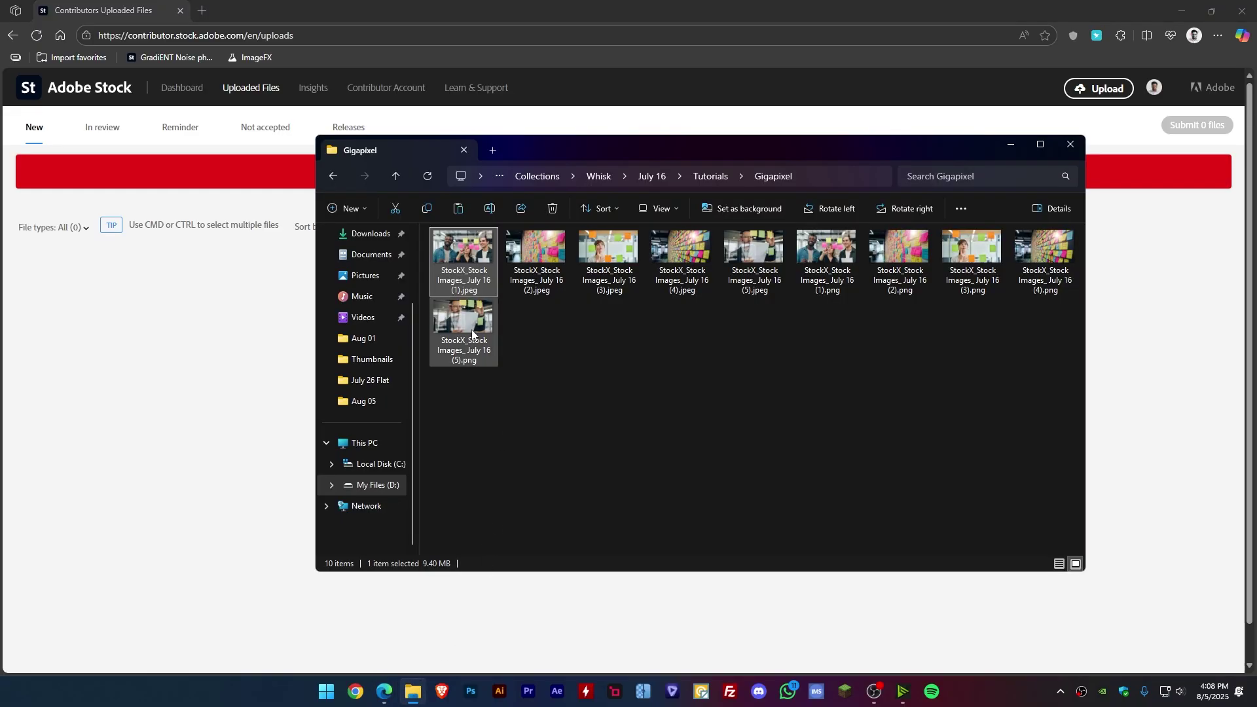
pyautogui.rightClick(472, 269)
pyautogui.moveTo(523, 591)
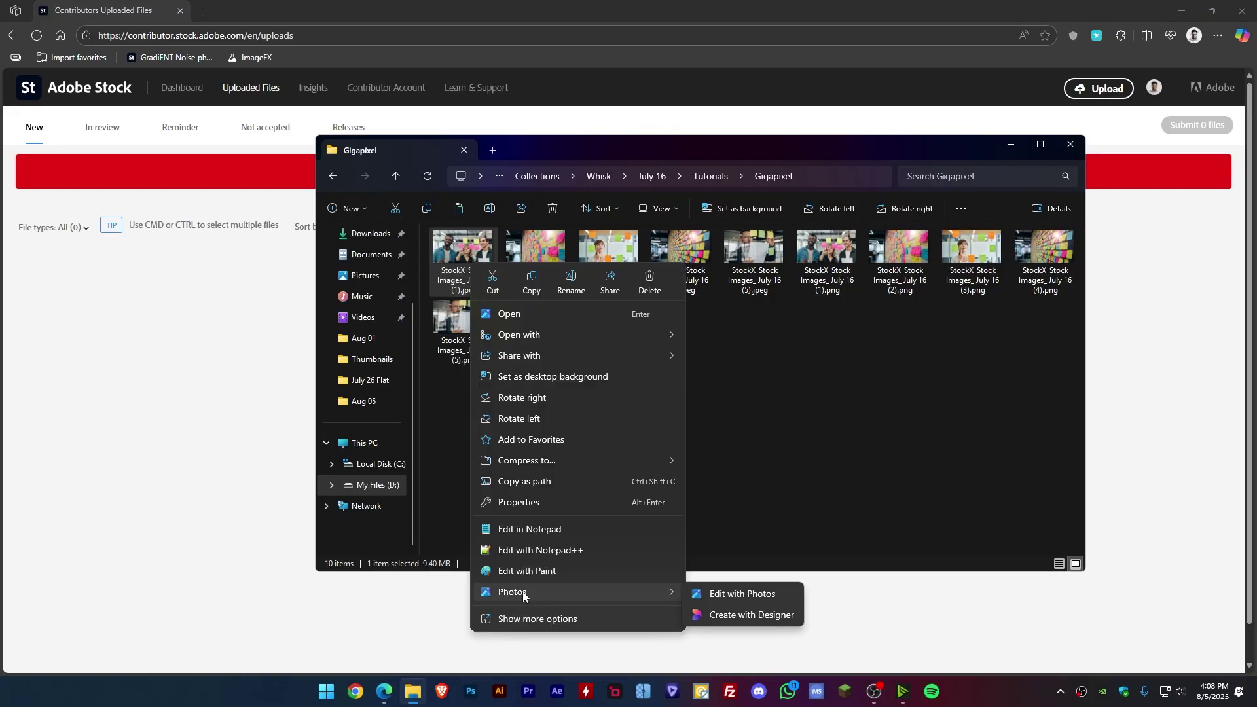
pyautogui.click(536, 503)
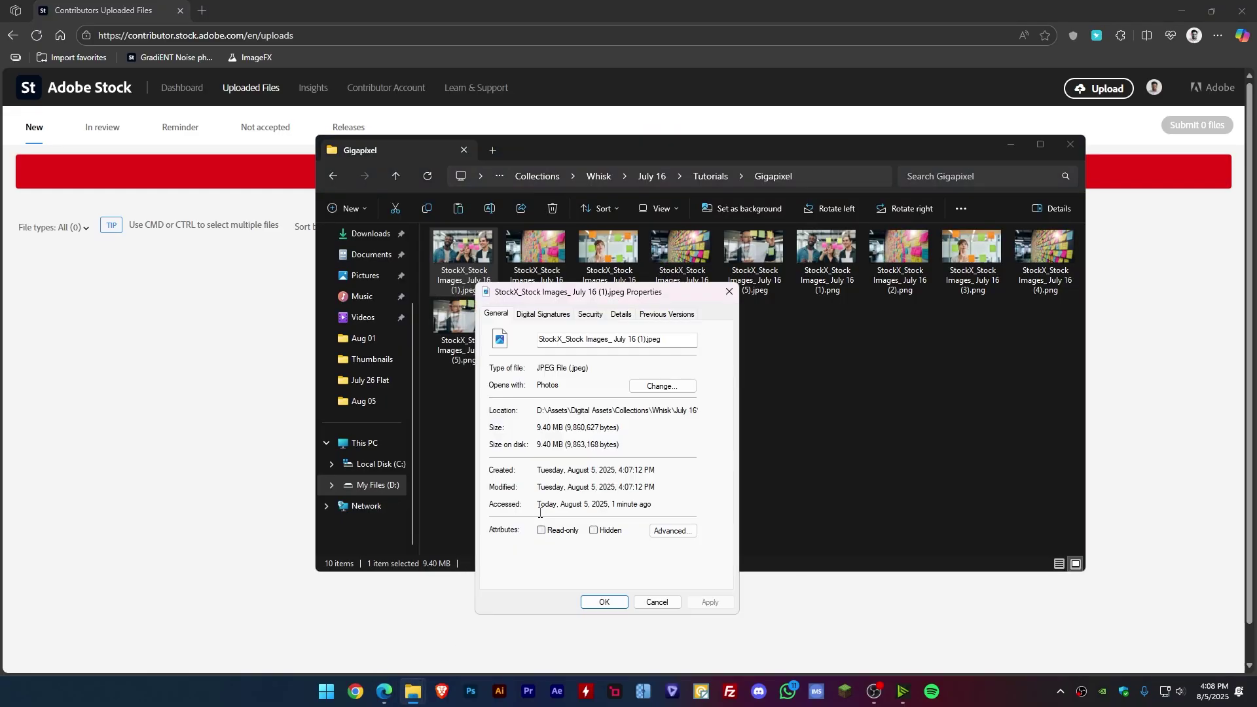
pyautogui.click(620, 315)
pyautogui.scroll(-1, 623, 537)
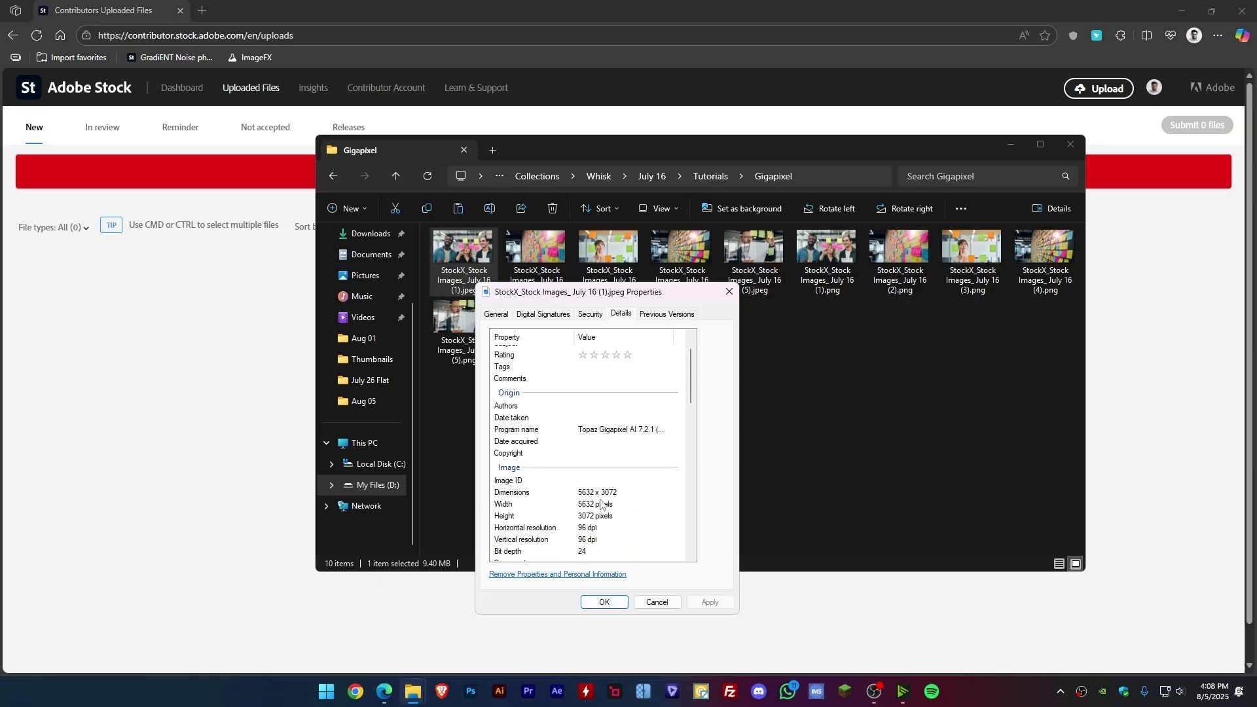
pyautogui.click(730, 294)
pyautogui.moveTo(1023, 386); pyautogui.dragTo(468, 250)
pyautogui.click(765, 404)
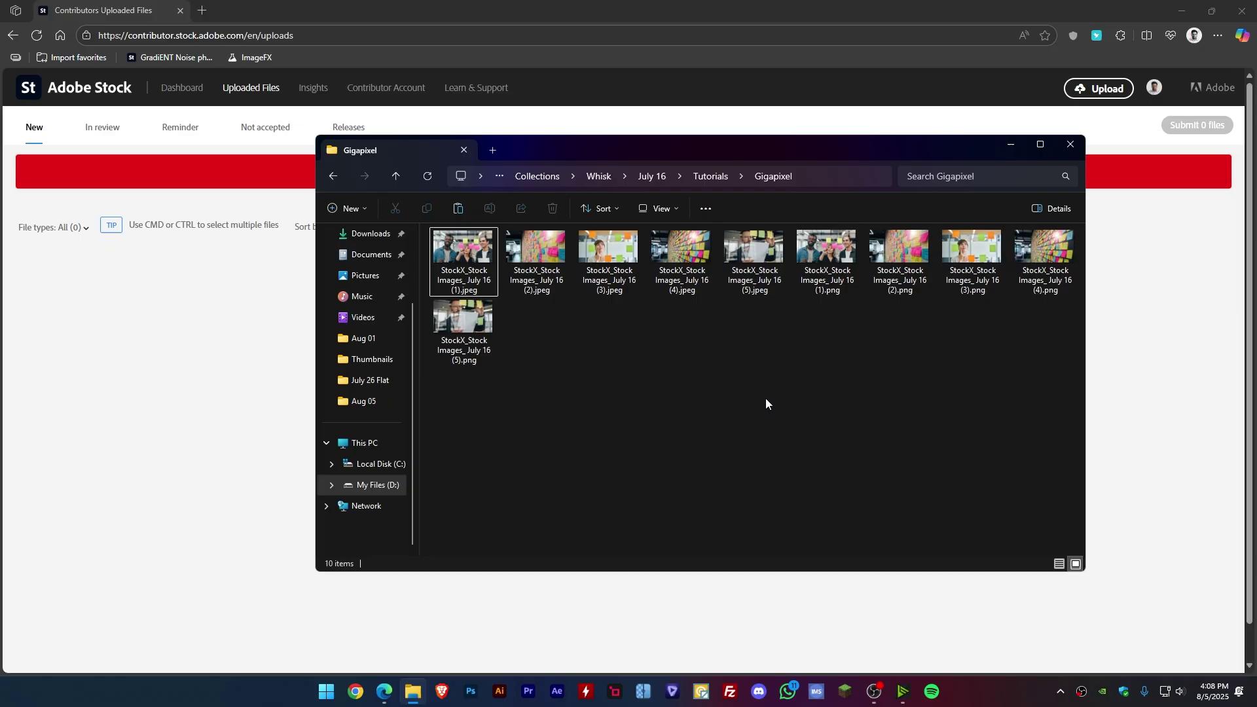
# Step: Minimize the browser, switch to Photoshop and open the Image Processor script
pyautogui.click(698, 6)
pyautogui.click(1186, 9)
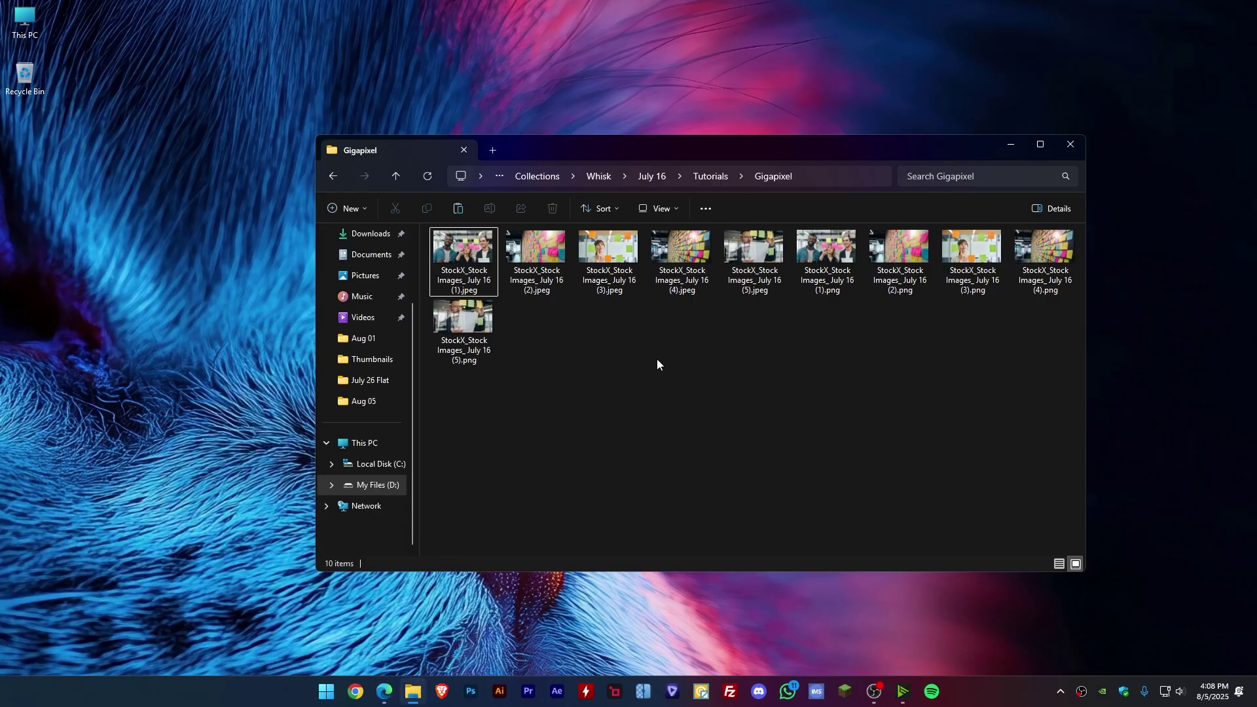
pyautogui.click(470, 692)
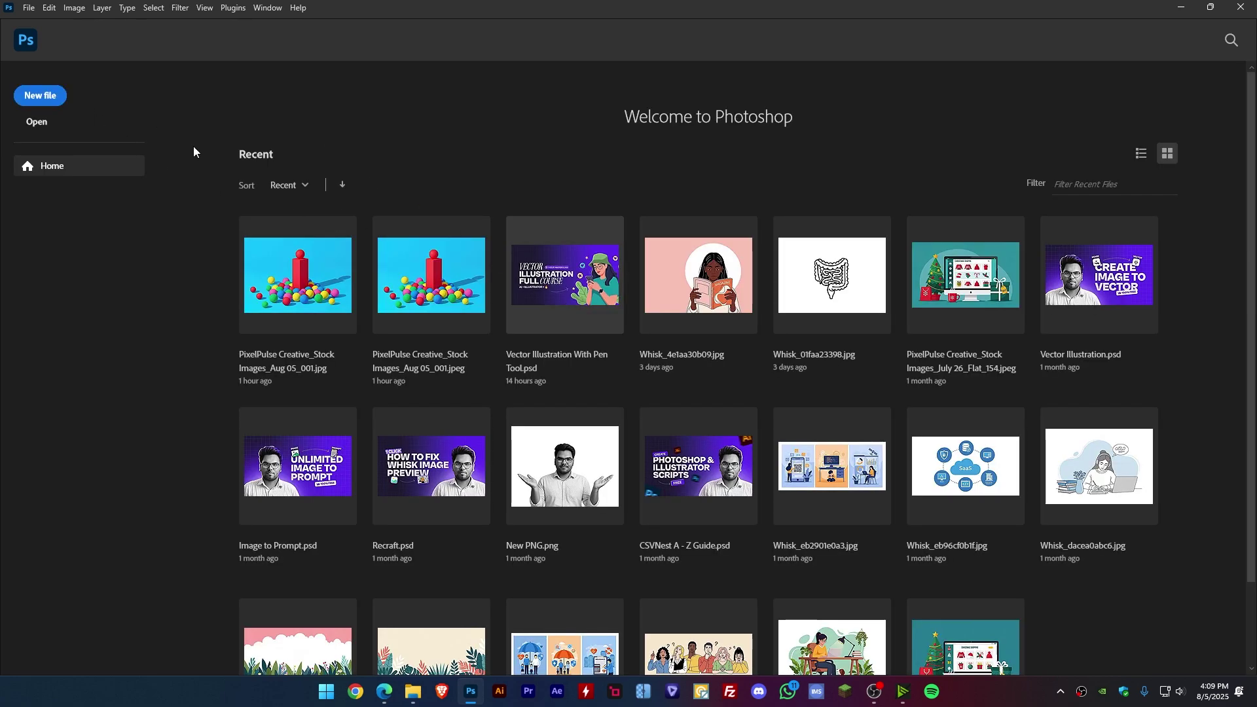
pyautogui.click(29, 8)
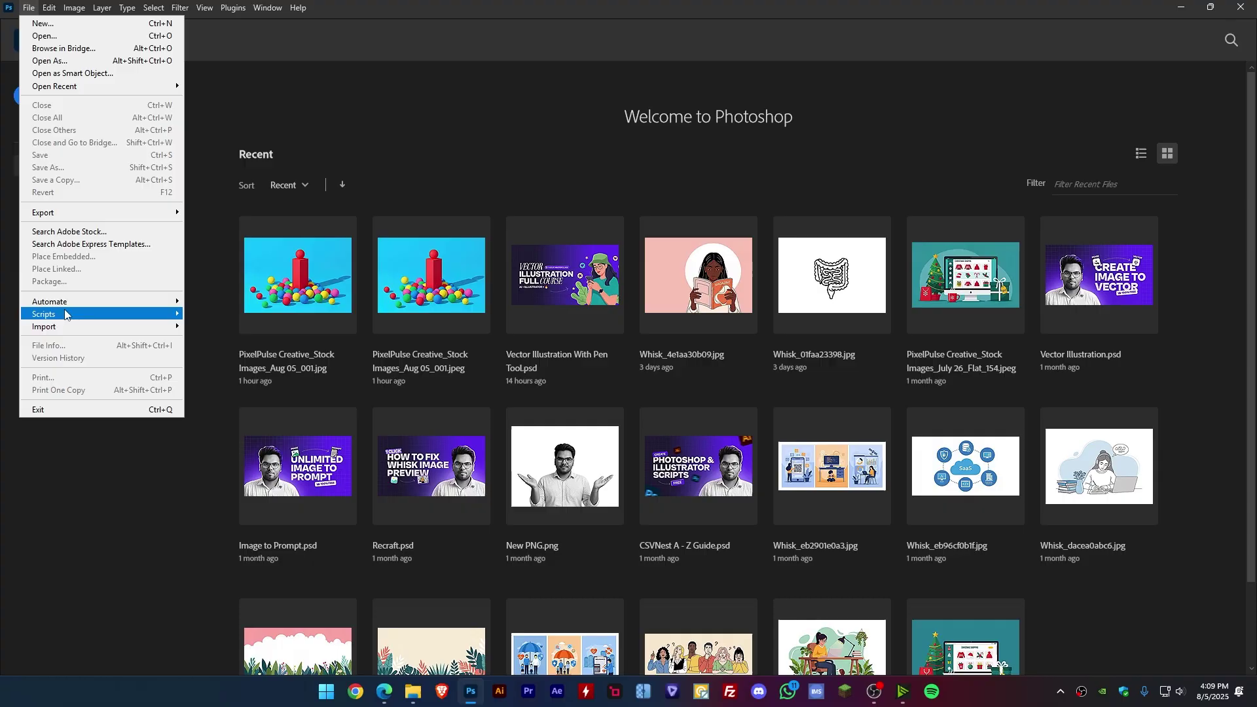
pyautogui.moveTo(66, 314)
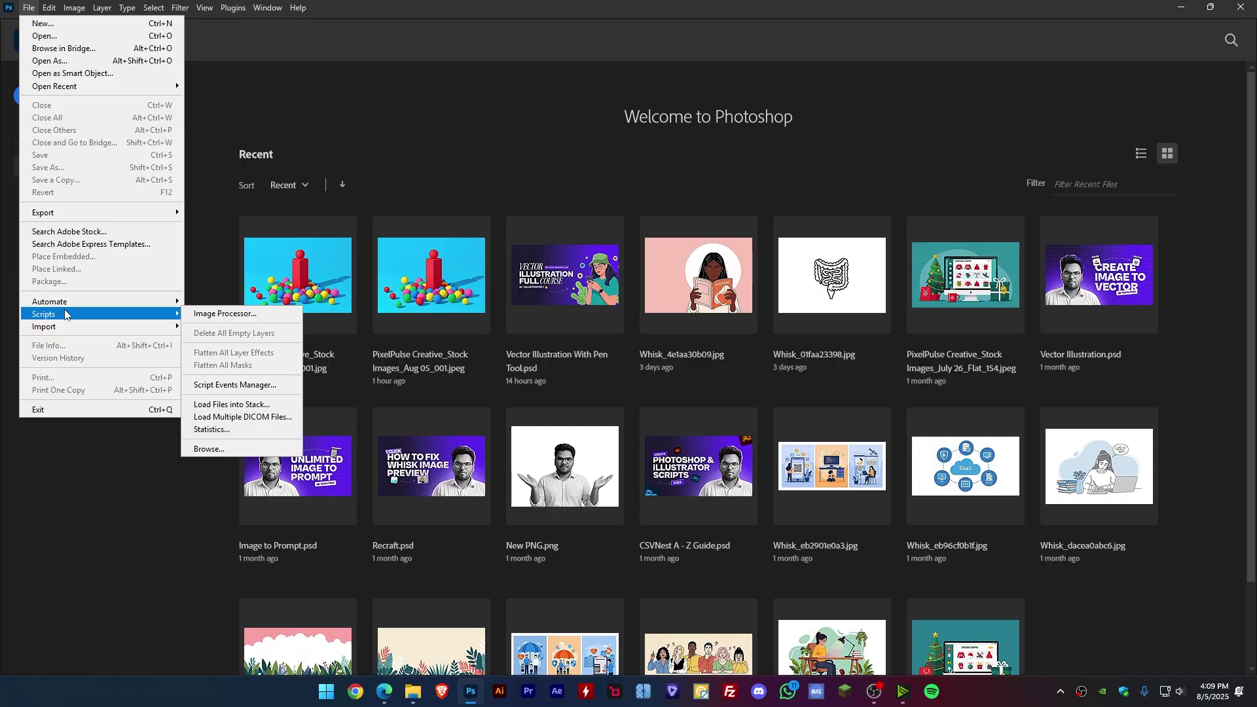
pyautogui.click(219, 315)
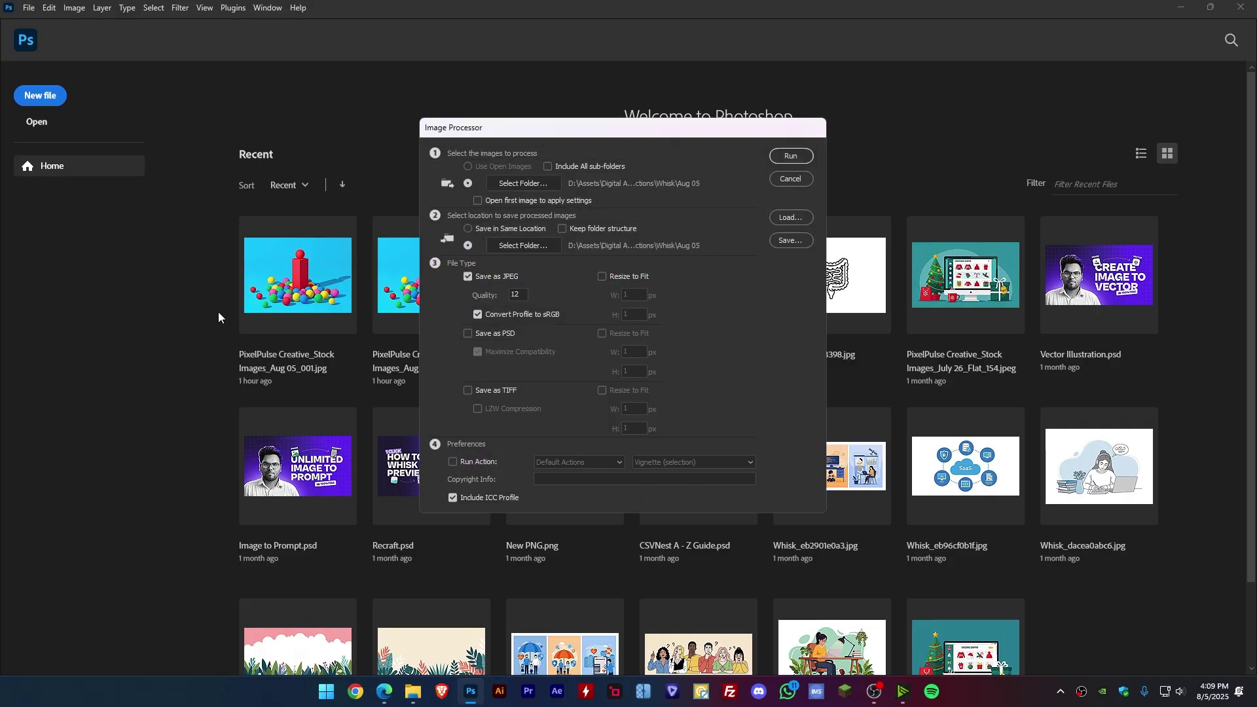
# Step: Copy the path of the Gigapixel folder from File Explorer and return to Photoshop's Image Processor
pyautogui.moveTo(413, 691)
pyautogui.click(413, 615)
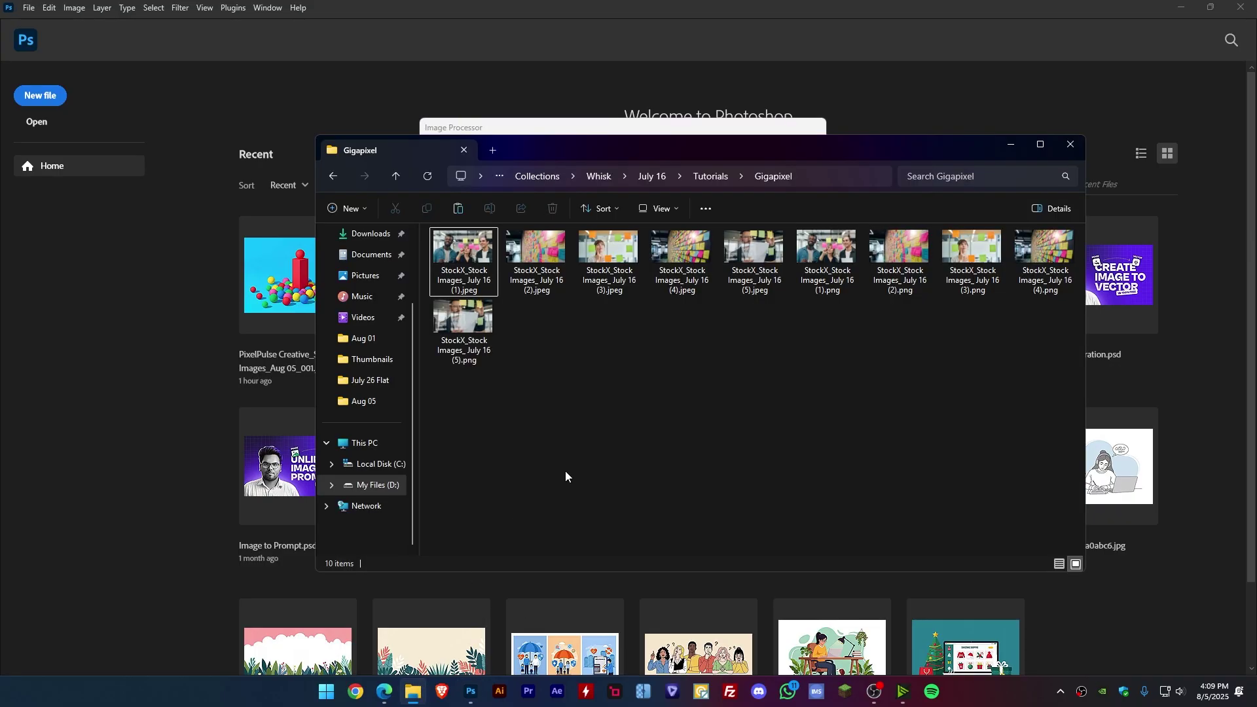
pyautogui.click(813, 179)
pyautogui.hotkey('ctrl', 'c')
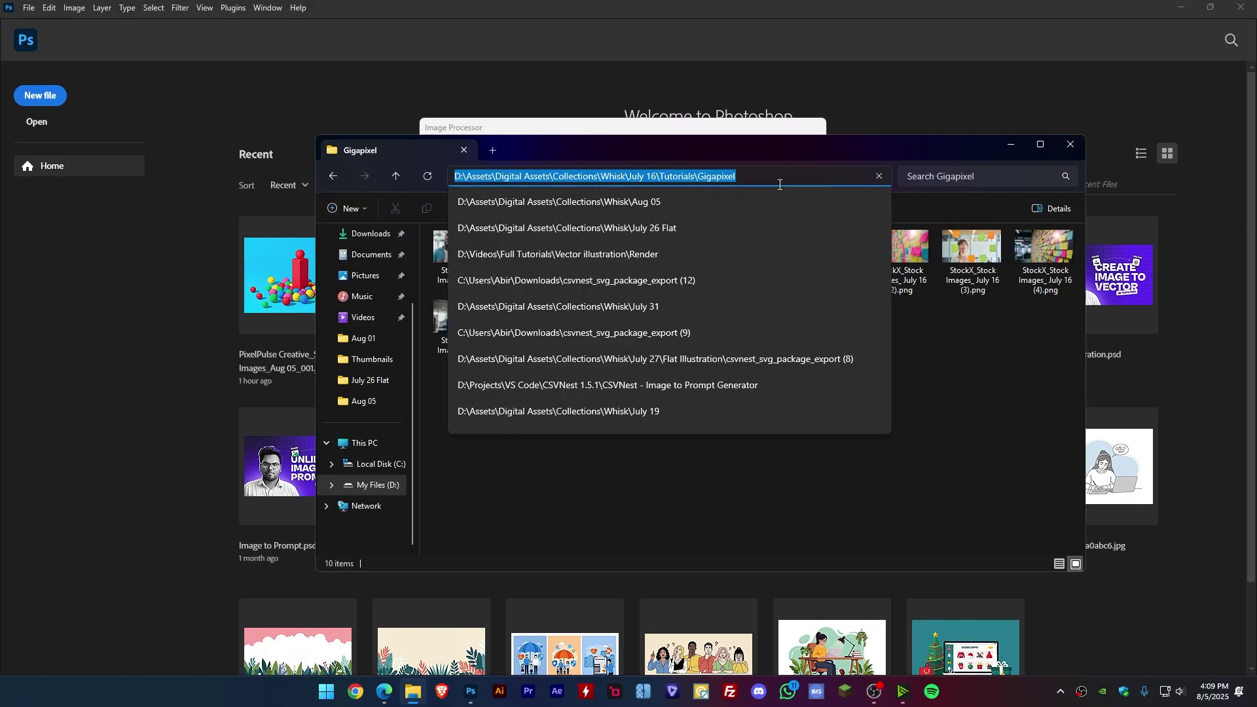
pyautogui.click(706, 126)
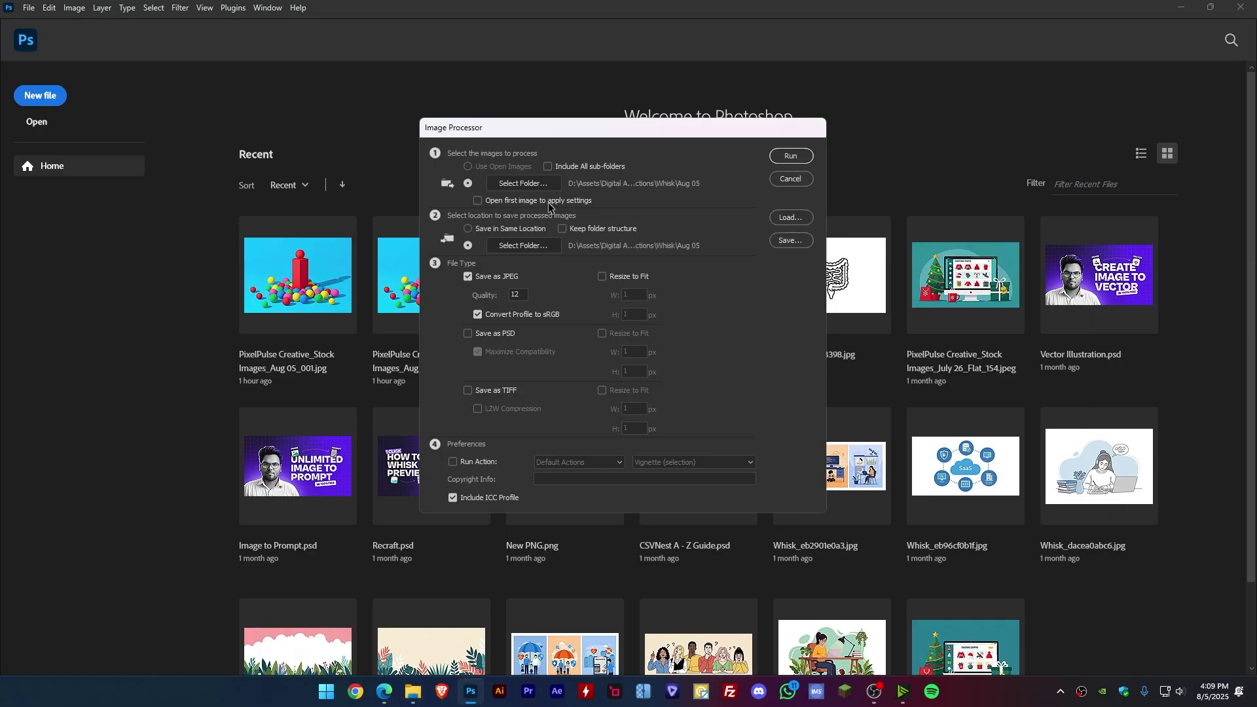
# Step: Set the Image Processor's source folder to D:\Assets\Digital Assets\Collections\Whisk\July 16\Tutorials\Gigapixel
pyautogui.click(516, 179)
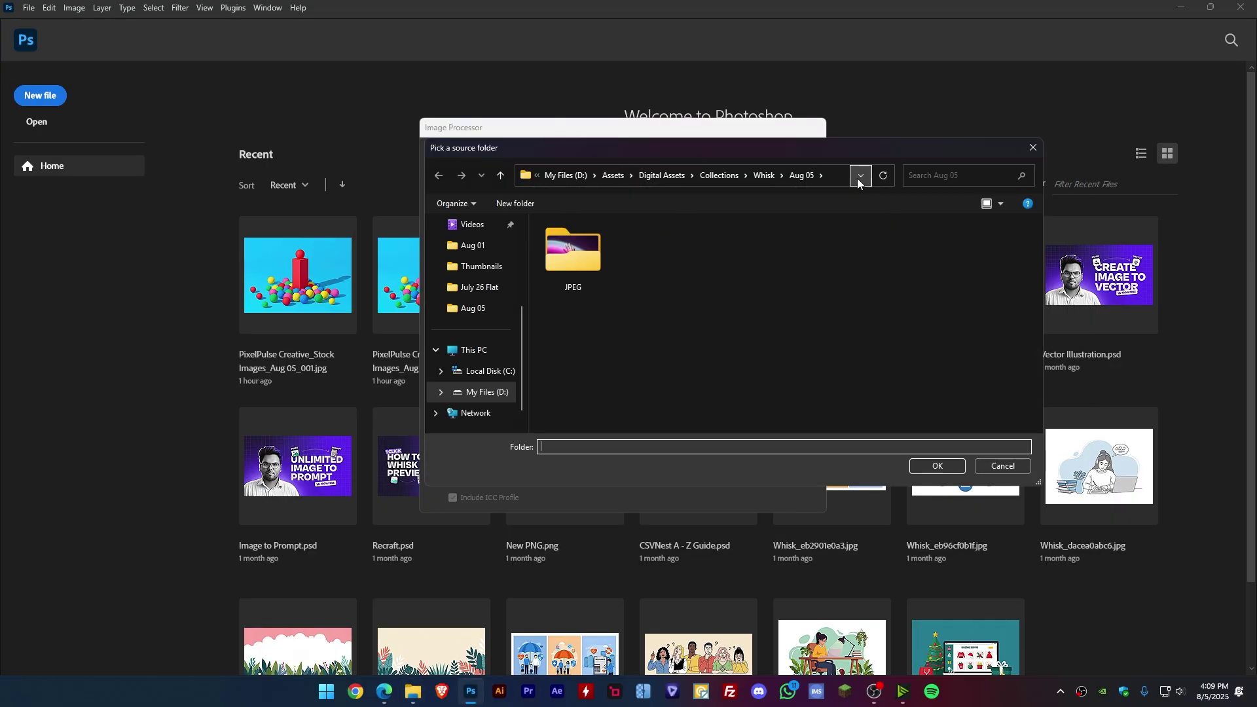
pyautogui.click(860, 176)
pyautogui.hotkey('ctrl', 'v')
pyautogui.press('Return')
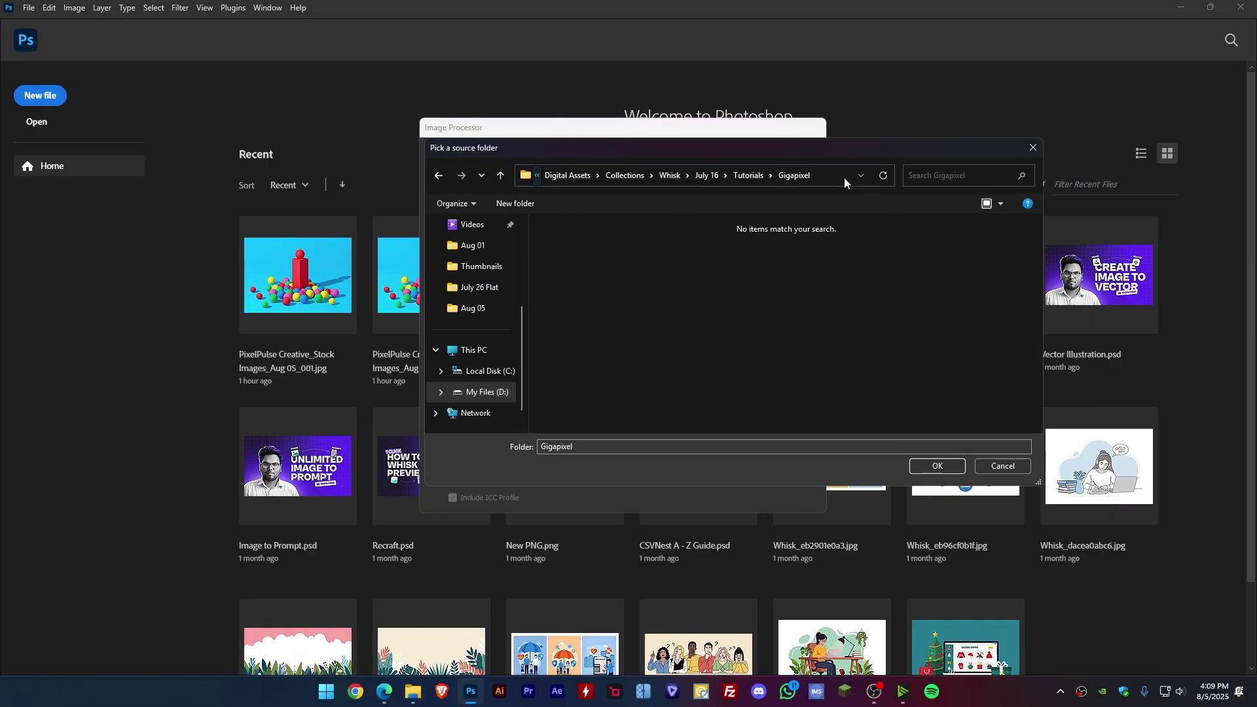
pyautogui.click(937, 465)
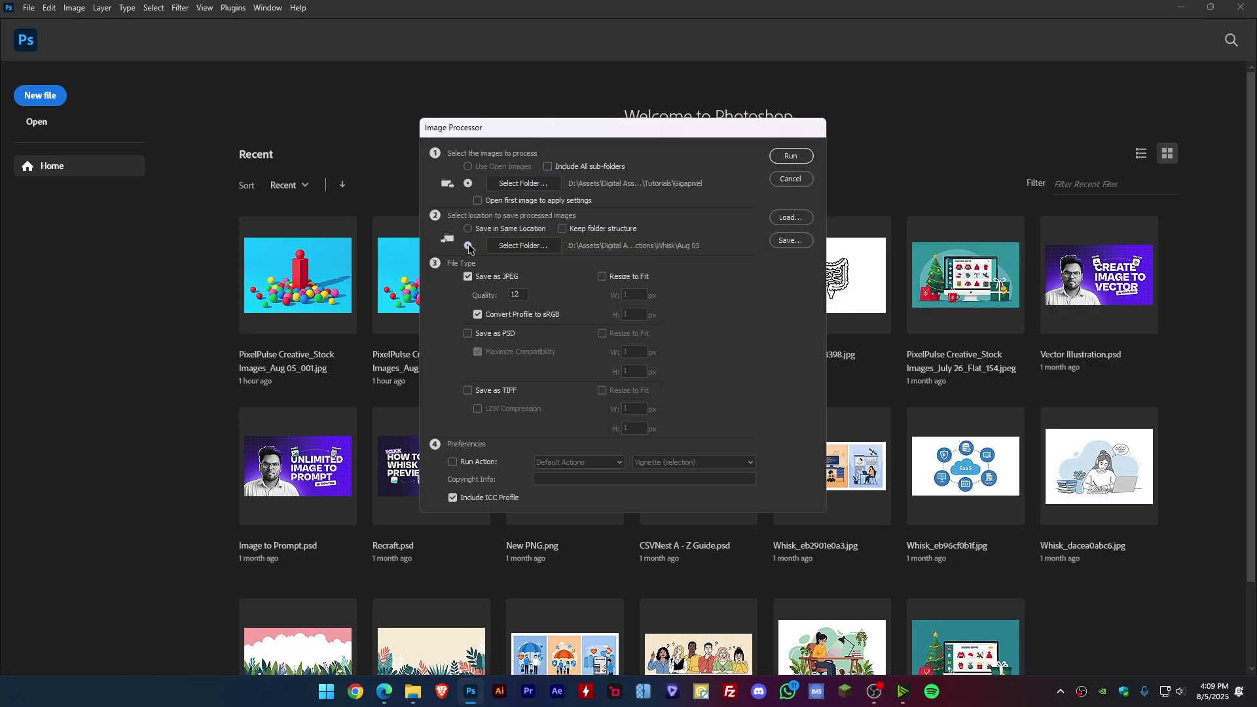
# Step: Set the location for the processed images to the same Gigapixel folder under July 16\Tutorials
pyautogui.click(547, 245)
pyautogui.click(858, 176)
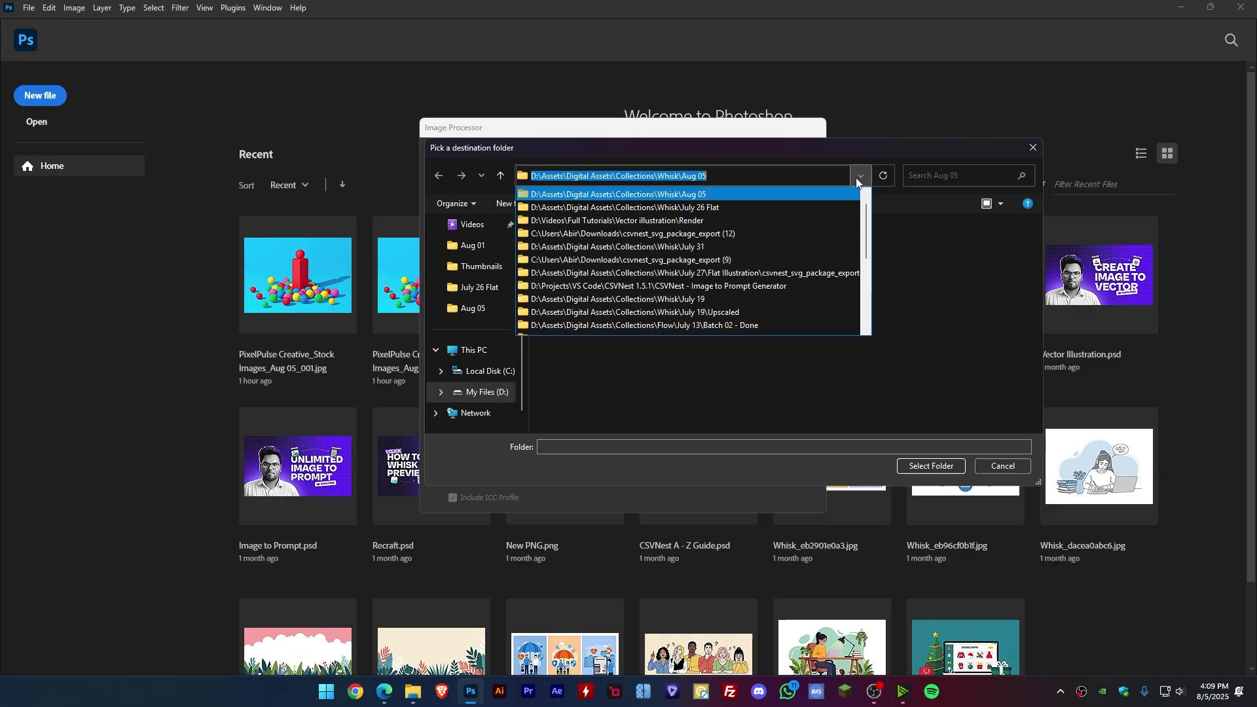
pyautogui.click(859, 177)
pyautogui.hotkey('ctrl', 'a')
pyautogui.hotkey('ctrl', 'v')
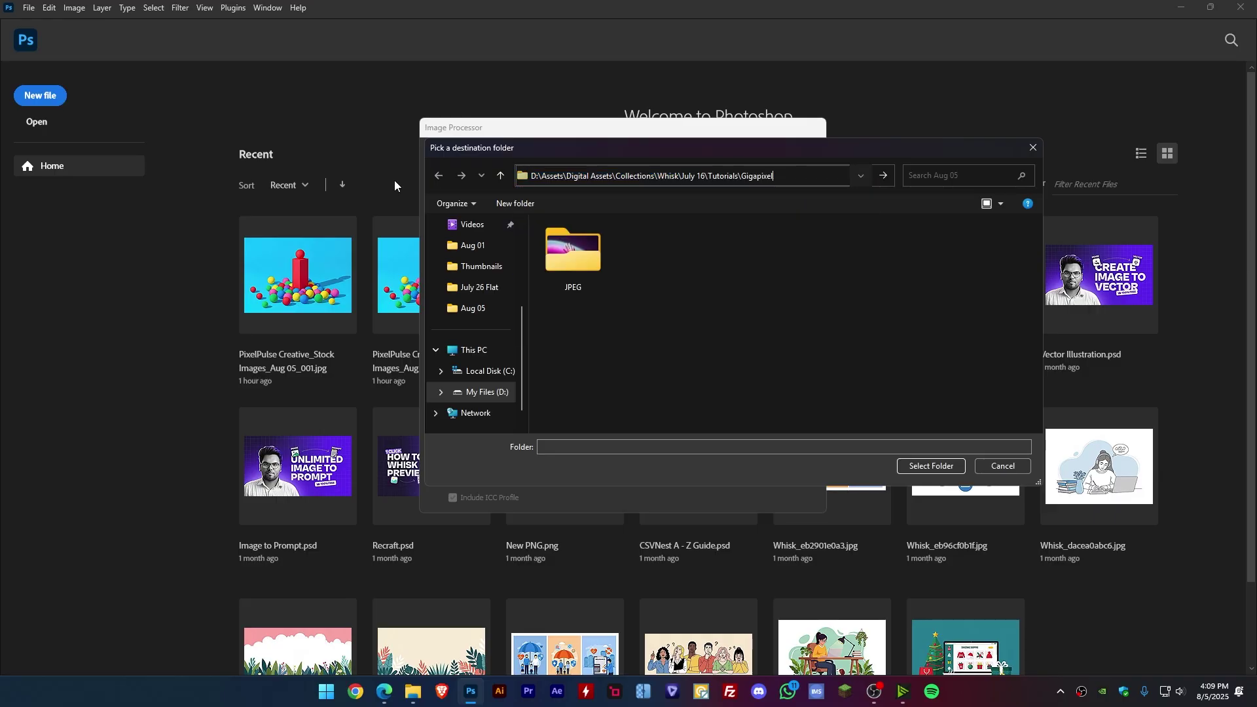
pyautogui.press('Return')
pyautogui.click(936, 467)
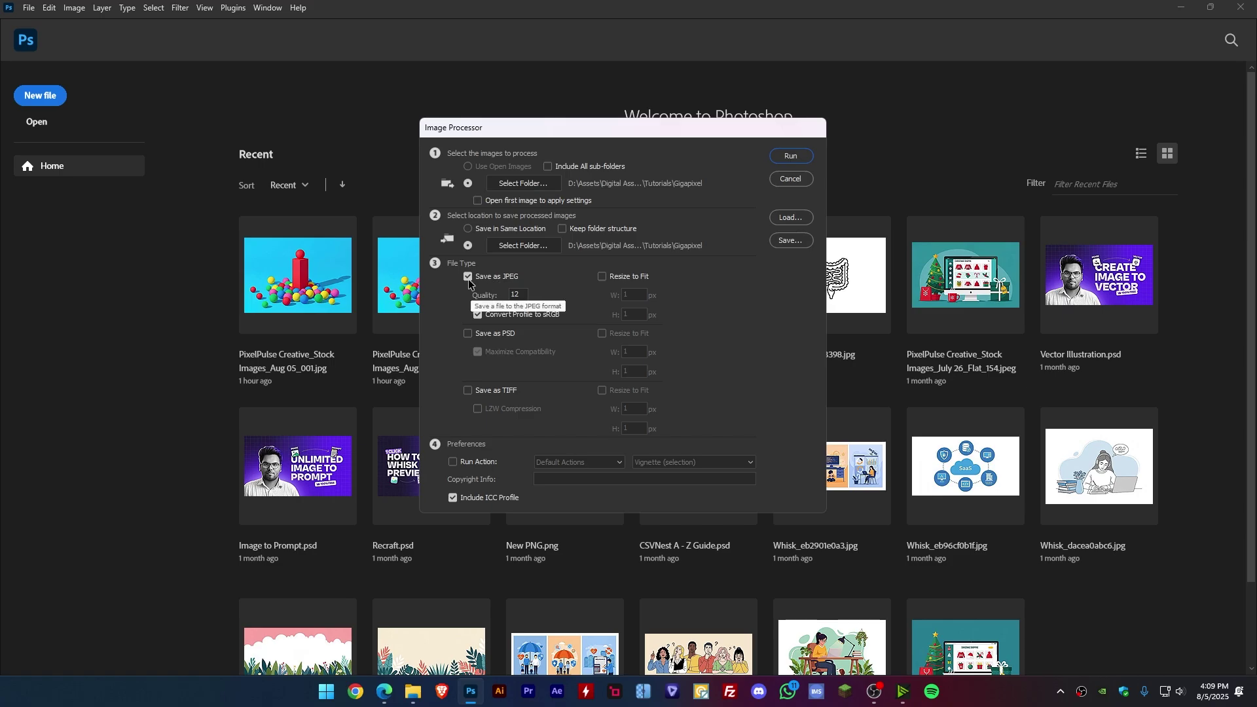
# Step: Run the Image Processor with JPEG output at quality 12 and close Photoshop
pyautogui.moveTo(527, 295); pyautogui.dragTo(494, 300)
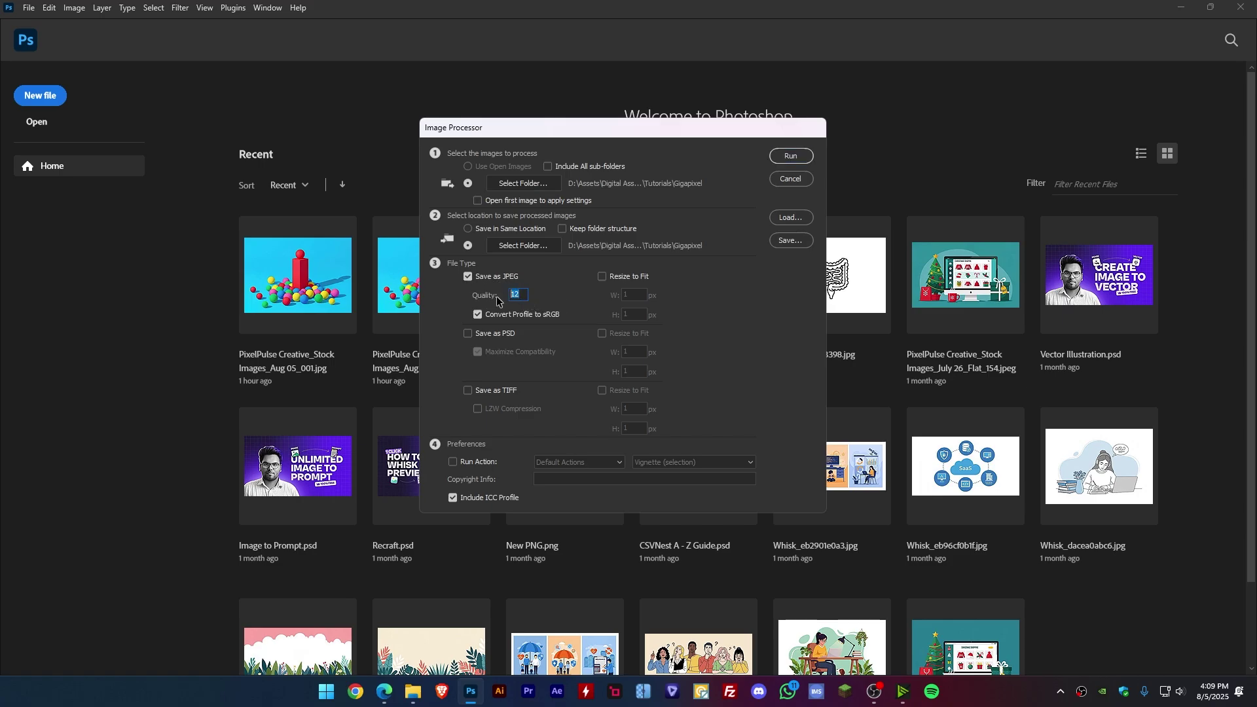
pyautogui.click(794, 157)
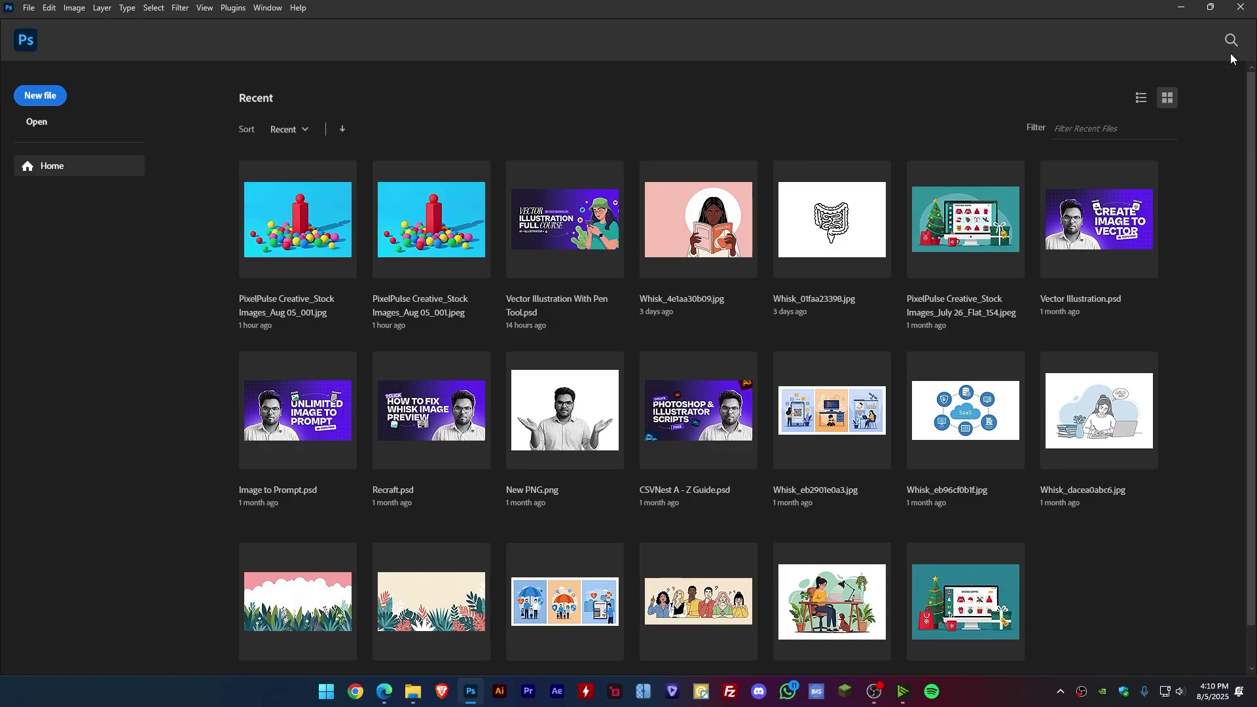
pyautogui.click(1240, 12)
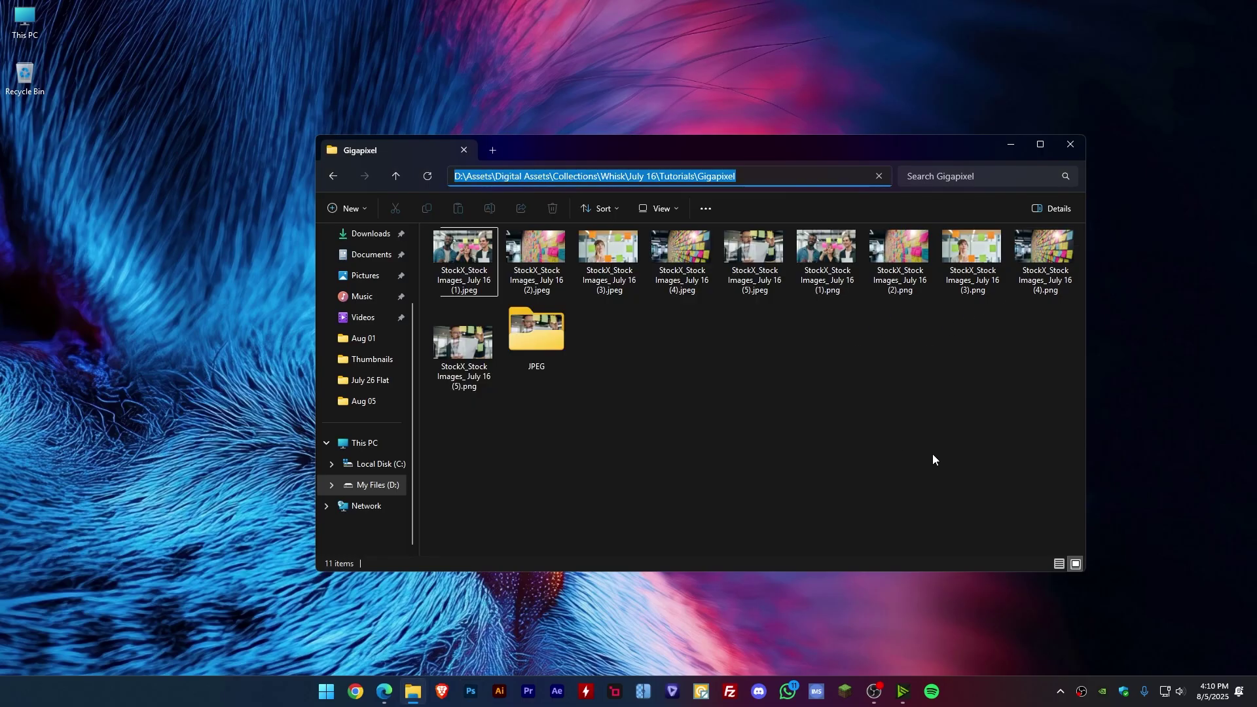
# Step: Open the JPEG subfolder in the Gigapixel folder and select StockX_Stock Images_ July 16 (1).jpg
pyautogui.doubleClick(548, 353)
pyautogui.click(488, 313)
pyautogui.click(503, 320)
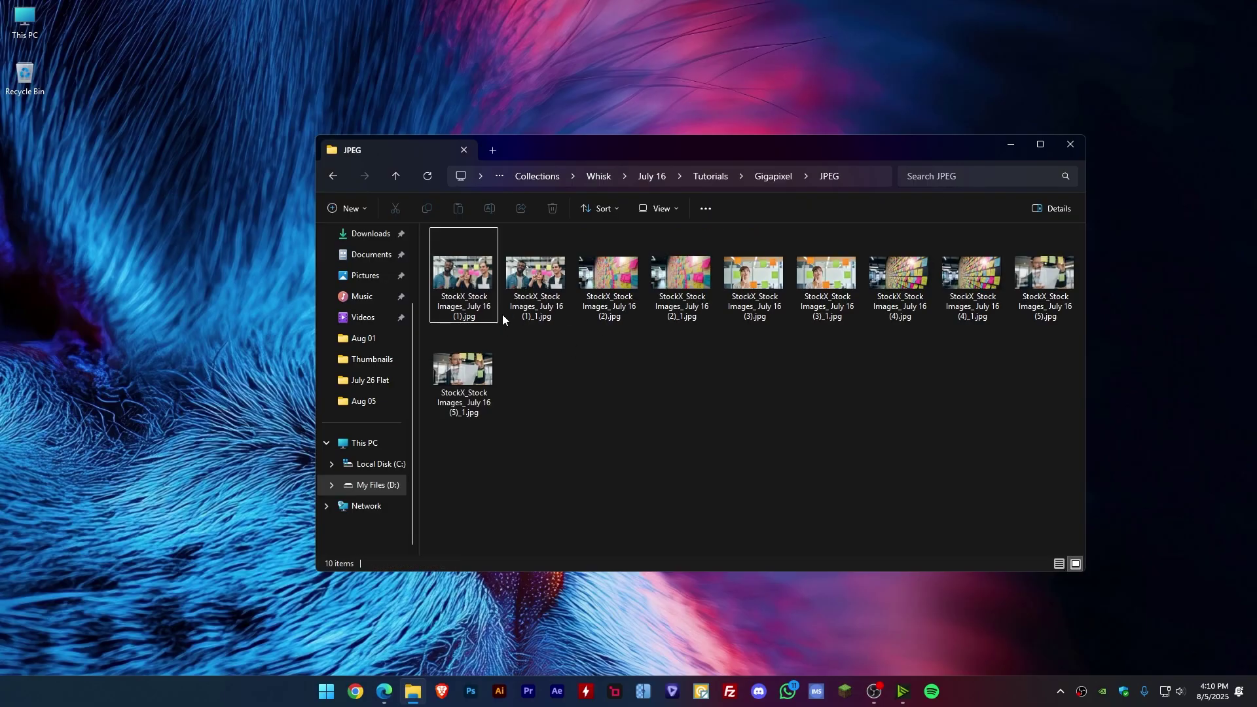
pyautogui.moveTo(989, 415); pyautogui.dragTo(432, 230)
pyautogui.click(486, 298)
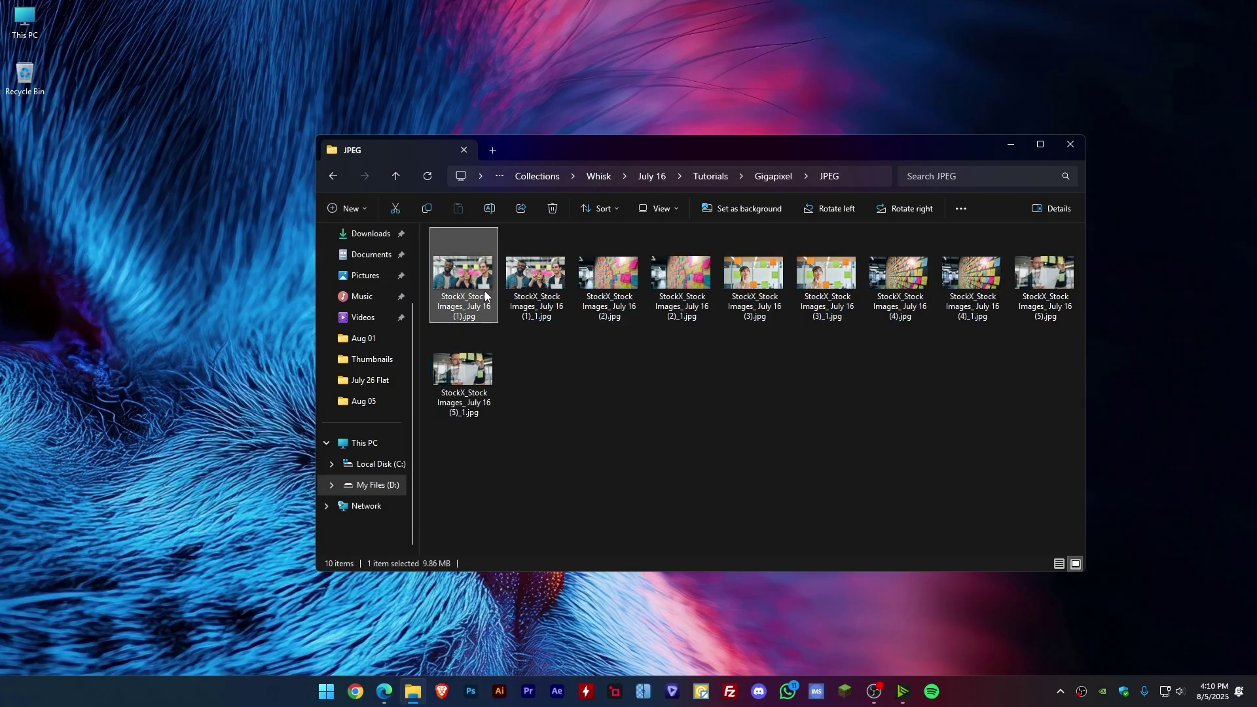
# Step: Switch to the browser, dismiss the upload error and upload StockX_Stock Images_ July 16 (1).jpg from the JPEG folder to Adobe Stock
pyautogui.click(391, 691)
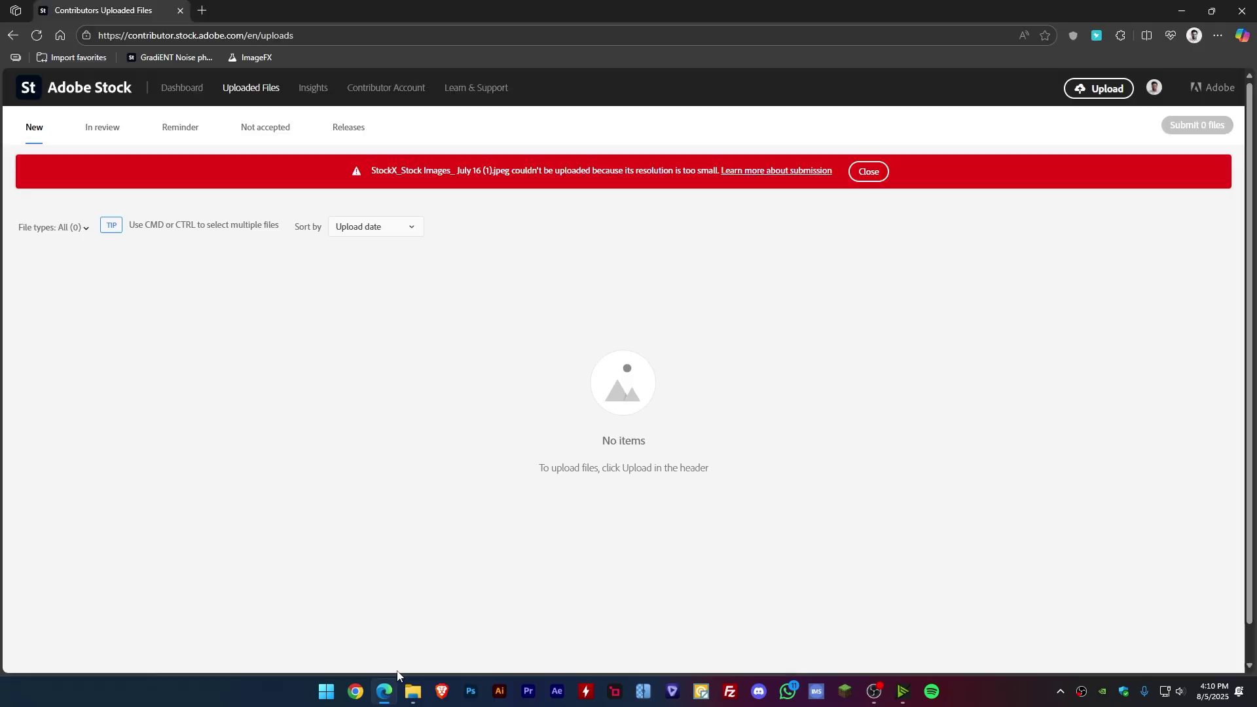
pyautogui.click(877, 172)
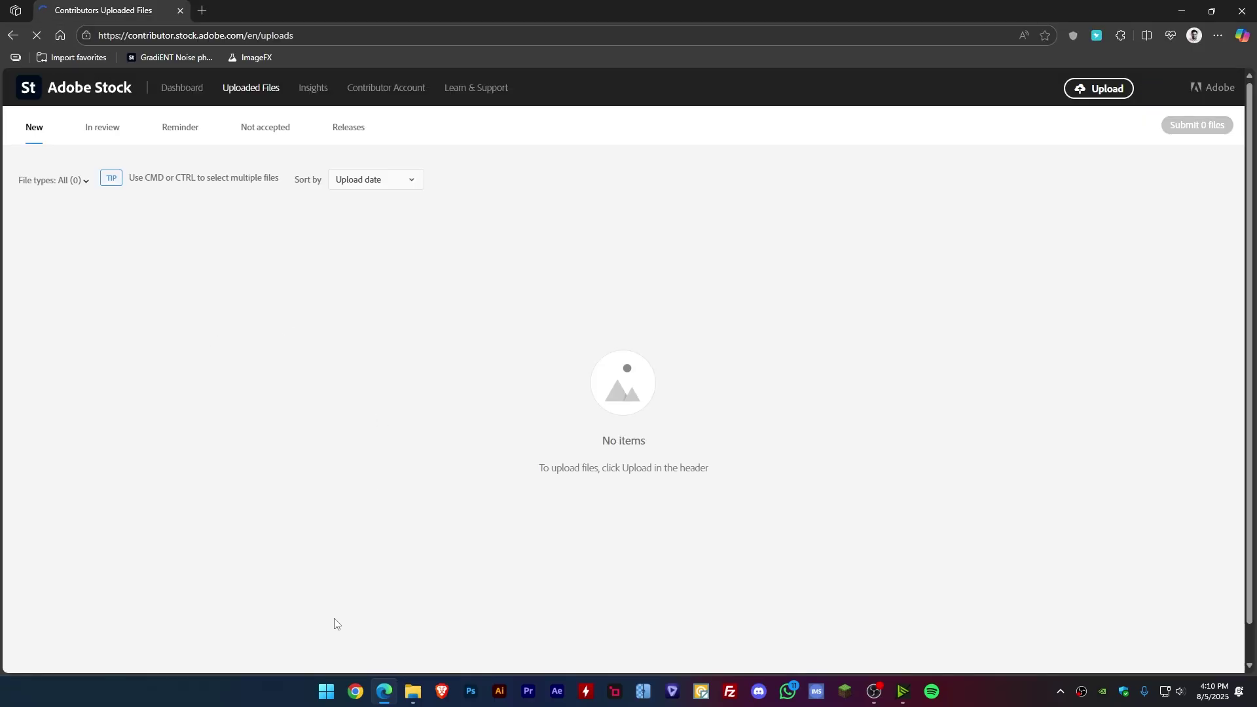
pyautogui.click(412, 691)
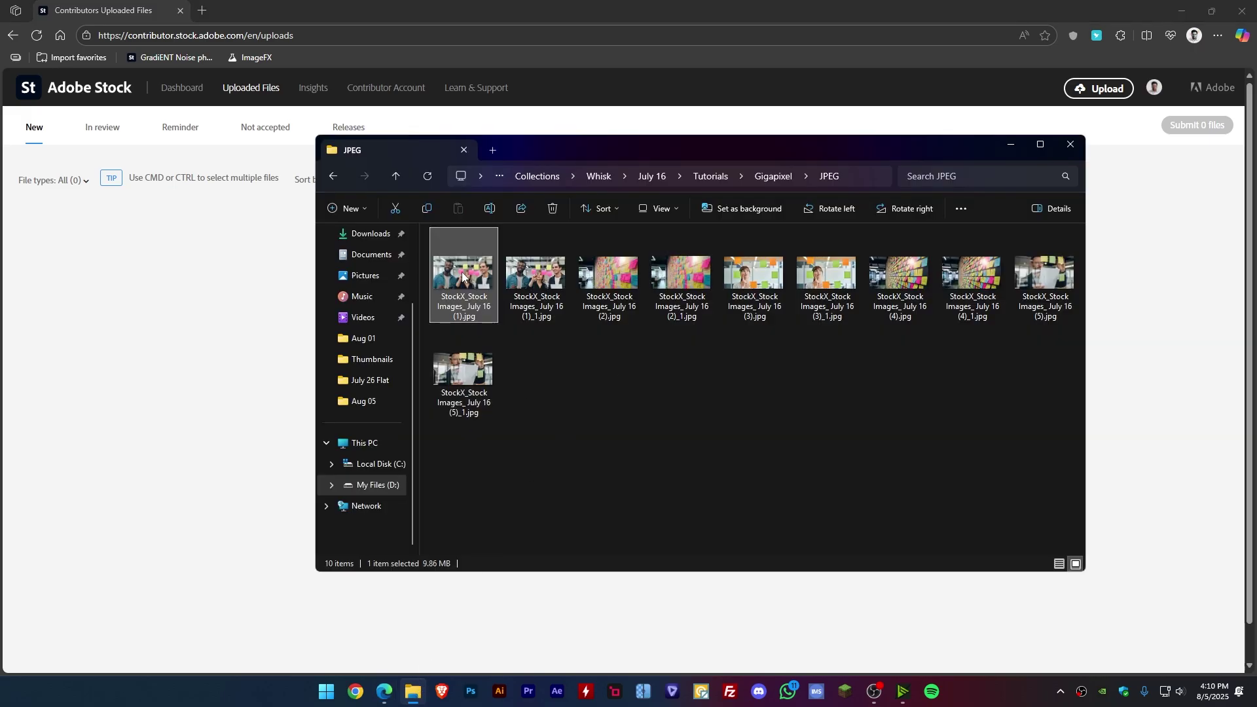
pyautogui.moveTo(462, 272); pyautogui.dragTo(216, 321)
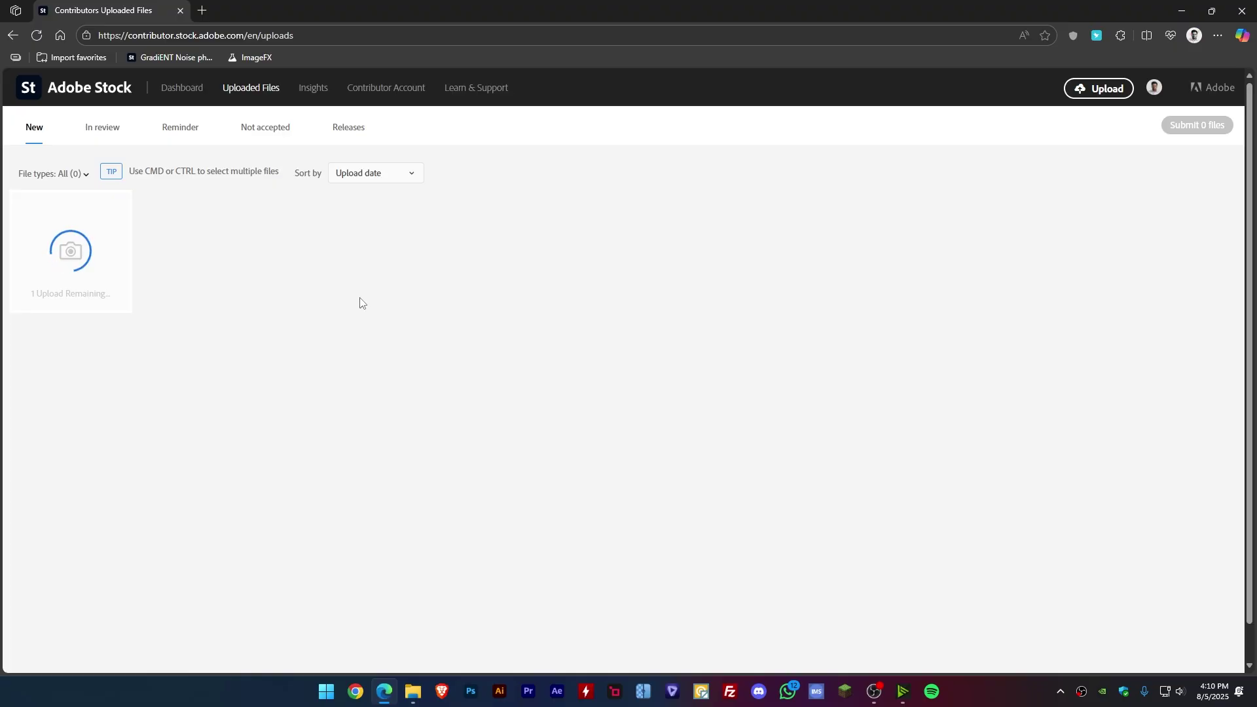
# Step: Refresh the New files list, dismiss the generative AI notice and preview the uploaded image
pyautogui.click(95, 131)
pyautogui.click(40, 130)
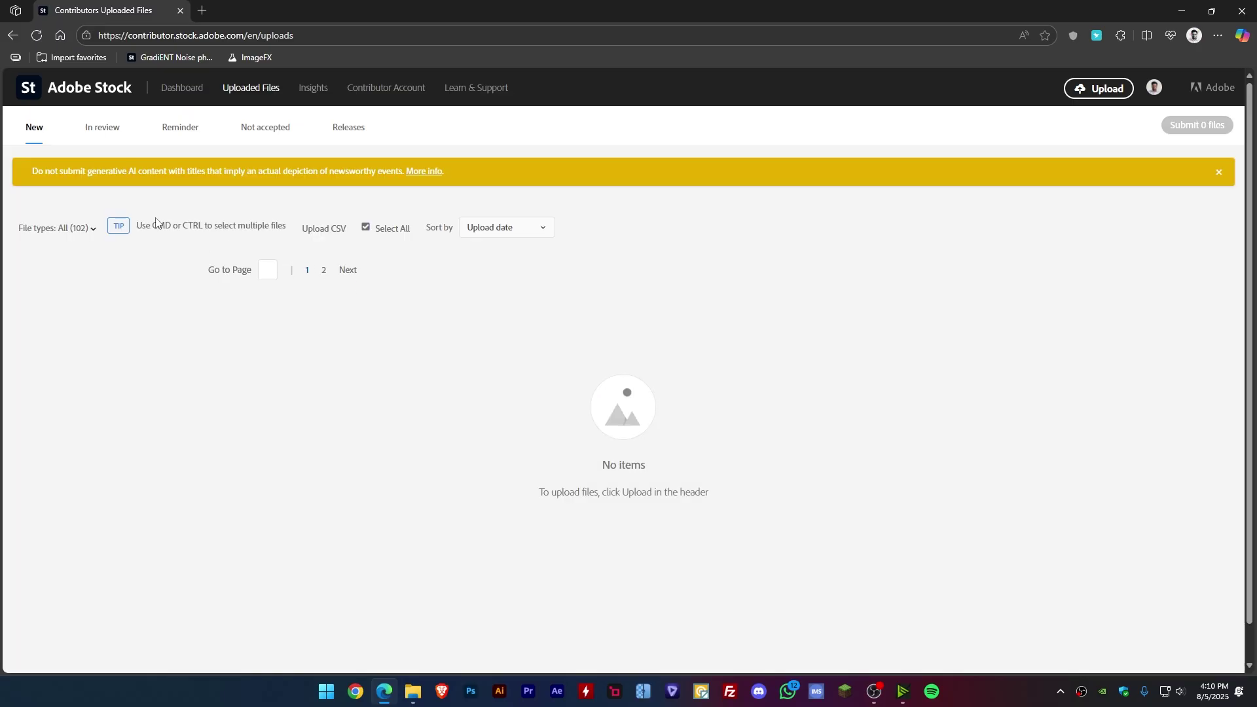
pyautogui.click(1218, 172)
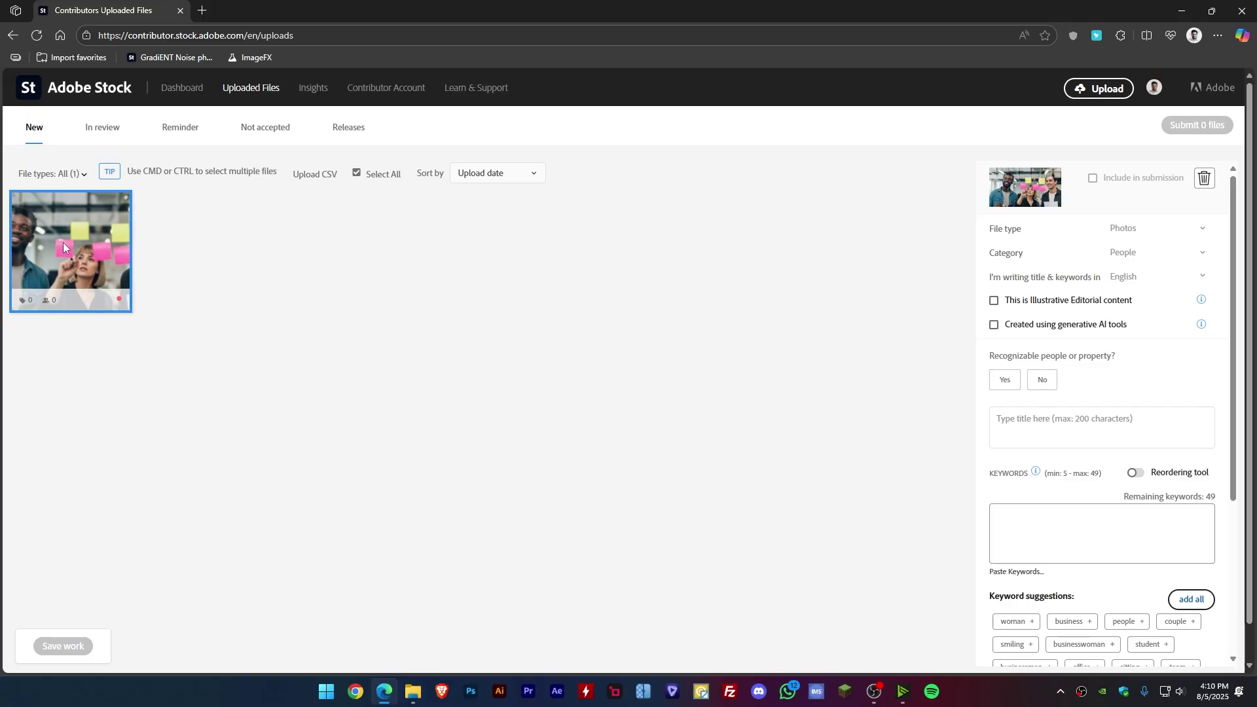
pyautogui.click(1029, 187)
pyautogui.click(423, 316)
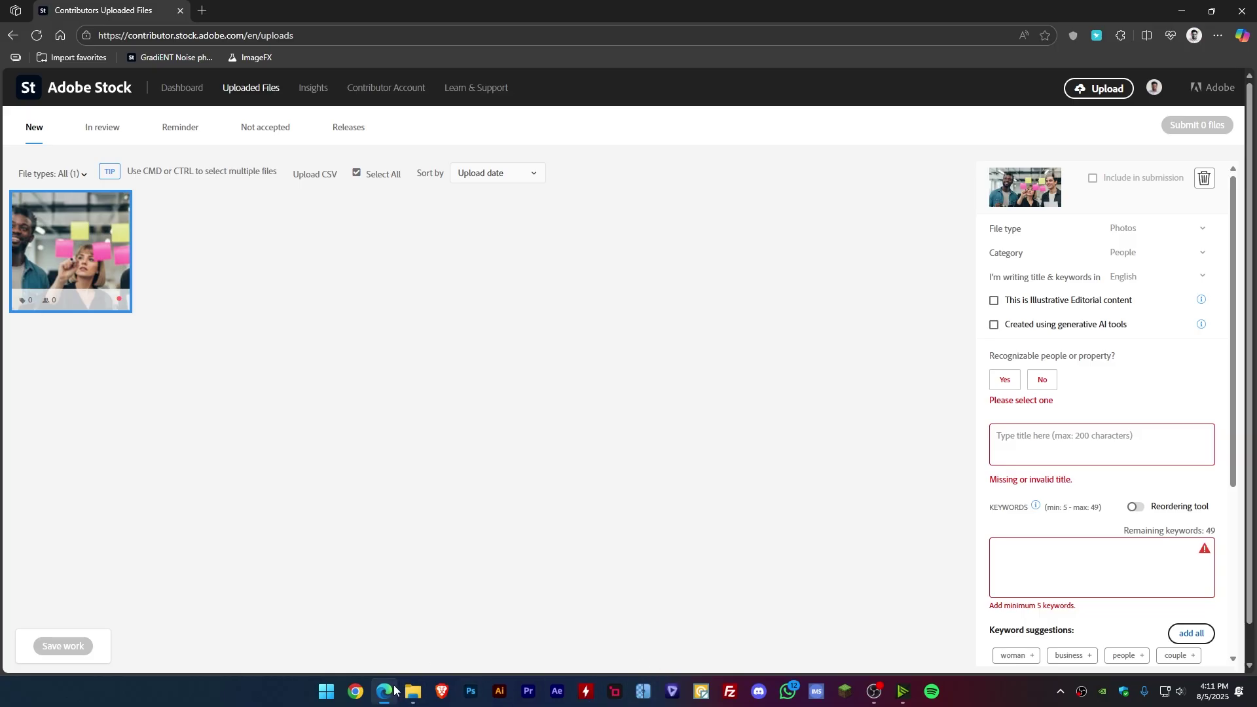
# Step: Examine the processed files in the JPEG folder and its parent Gigapixel folder, and return to the Adobe Stock page
pyautogui.click(413, 692)
pyautogui.moveTo(1000, 400); pyautogui.dragTo(725, 396)
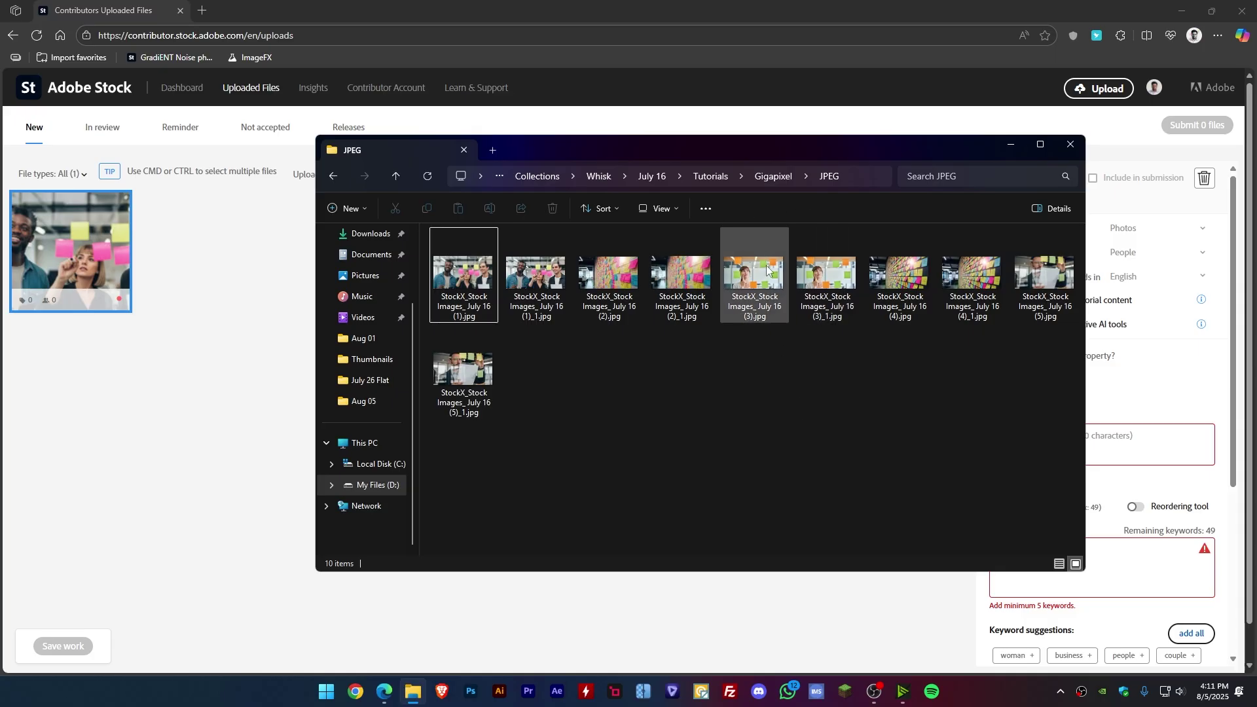
pyautogui.click(779, 171)
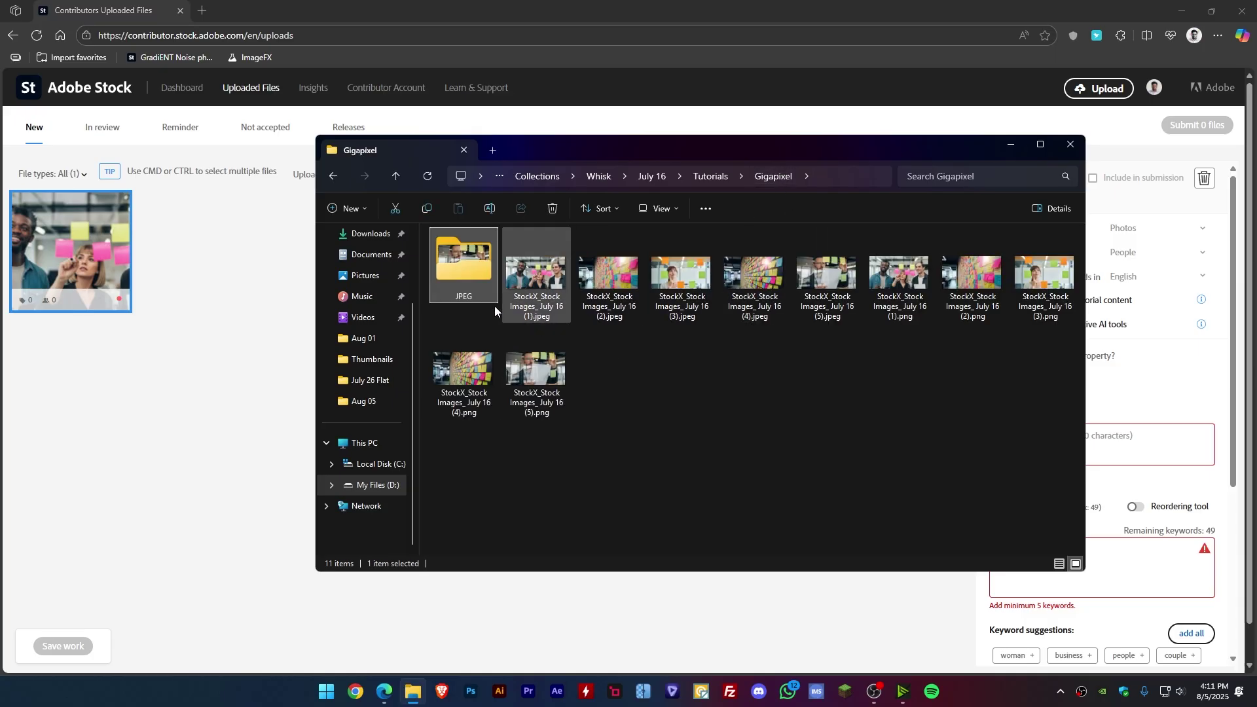
pyautogui.doubleClick(474, 255)
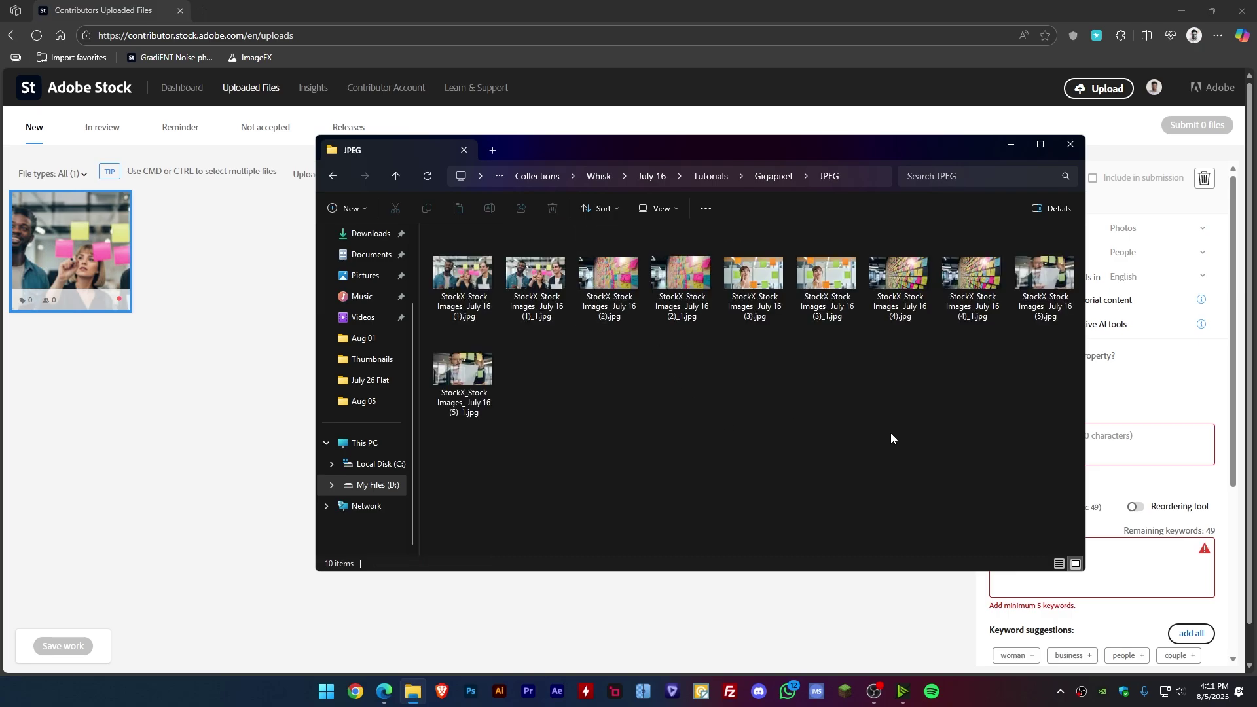
pyautogui.moveTo(799, 414); pyautogui.dragTo(507, 232)
pyautogui.click(786, 397)
pyautogui.click(264, 298)
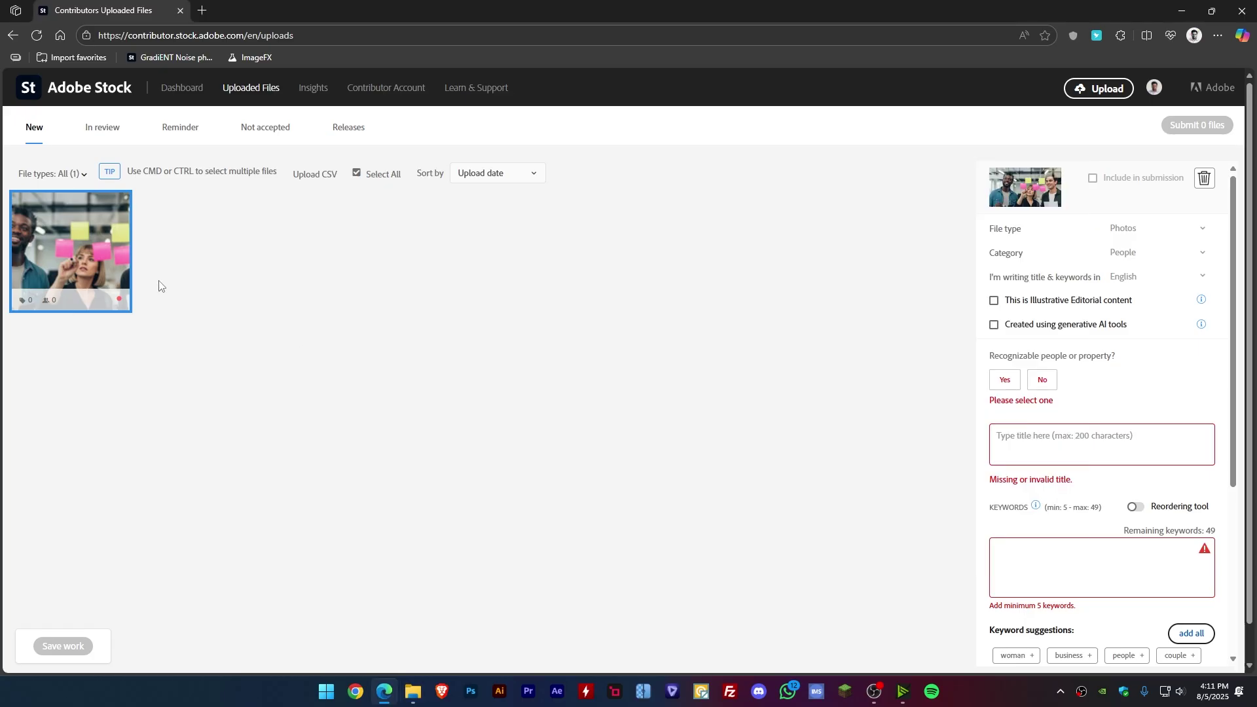
# Step: Delete the uploaded StockX_Stock Images_ July 16 (1).jpg from Adobe Stock and minimize the browser
pyautogui.click(1205, 178)
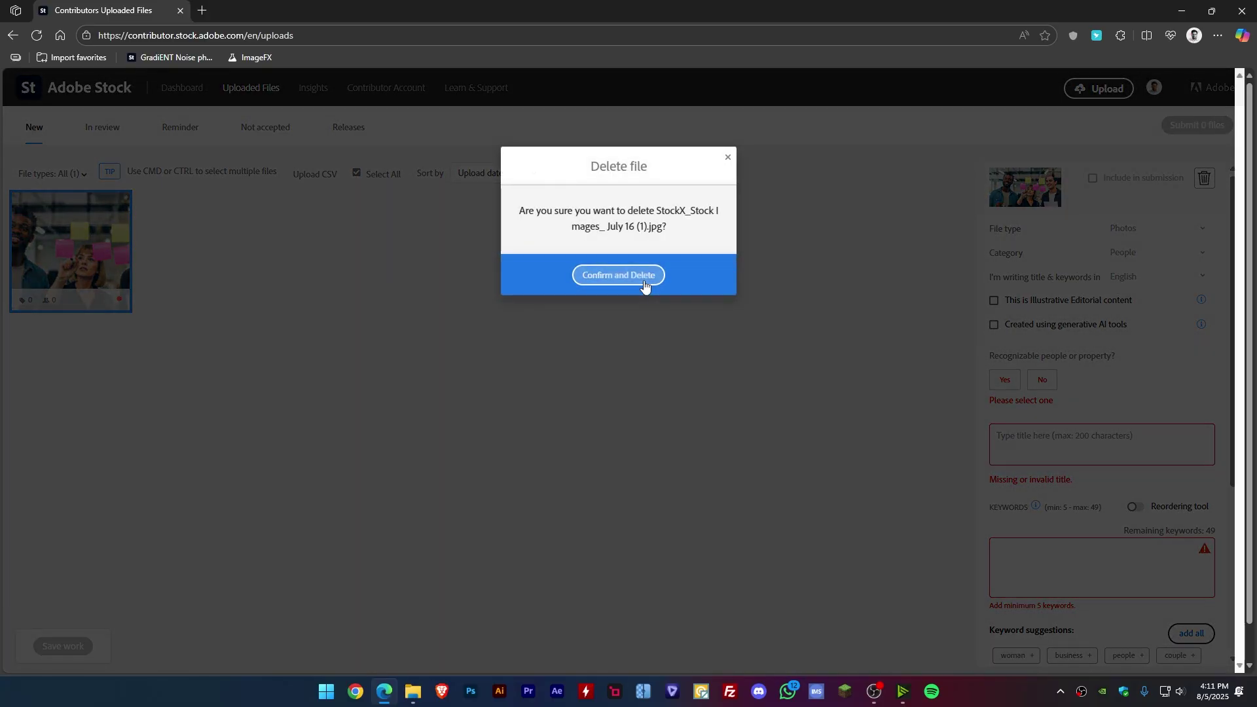
pyautogui.click(643, 280)
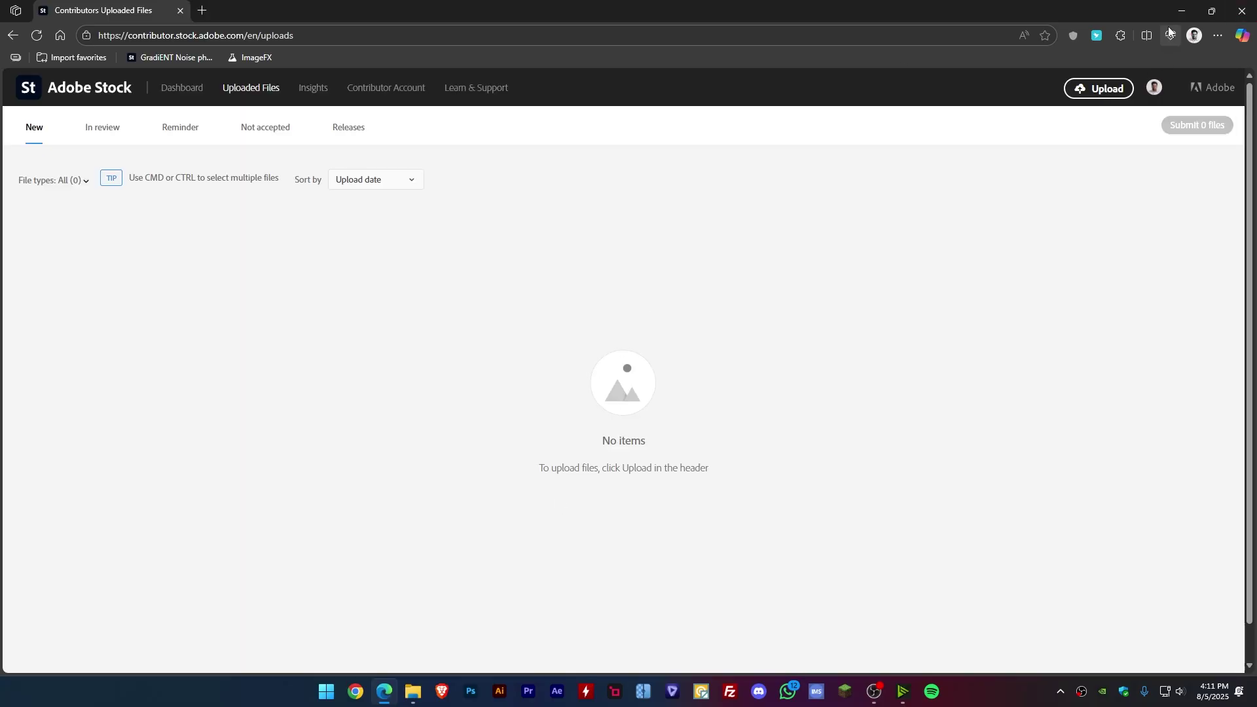
pyautogui.click(1182, 8)
# Step: Go up to the Tutorials folder, open its Upscayl folder and enlarge the image thumbnails
pyautogui.click(775, 176)
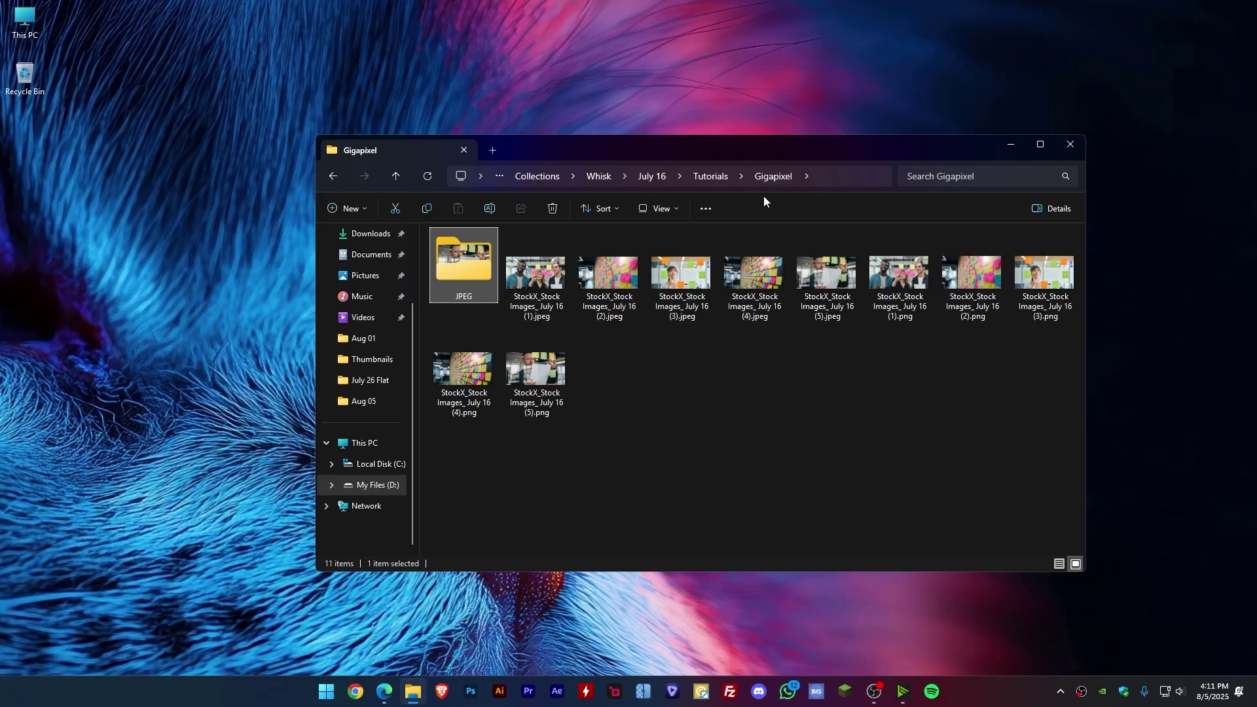
pyautogui.click(721, 178)
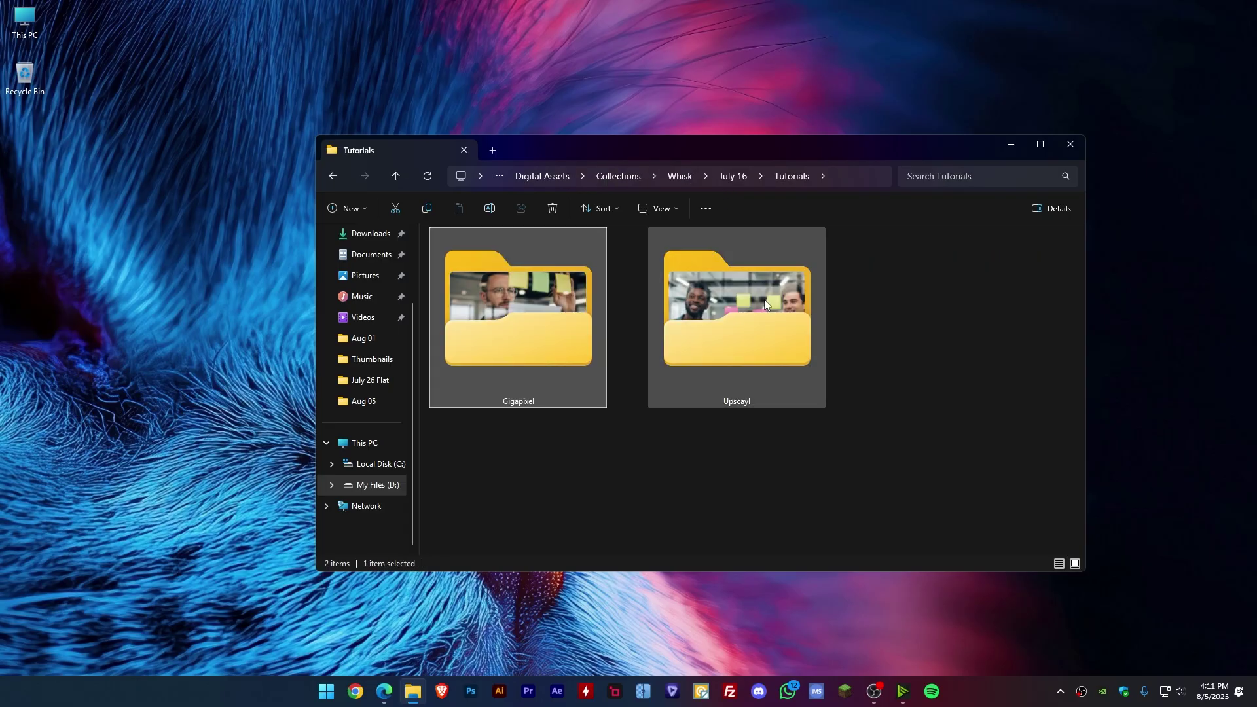
pyautogui.doubleClick(764, 300)
pyautogui.keyDown('ctrl'); pyautogui.scroll(3, 841, 359); pyautogui.keyUp('ctrl')
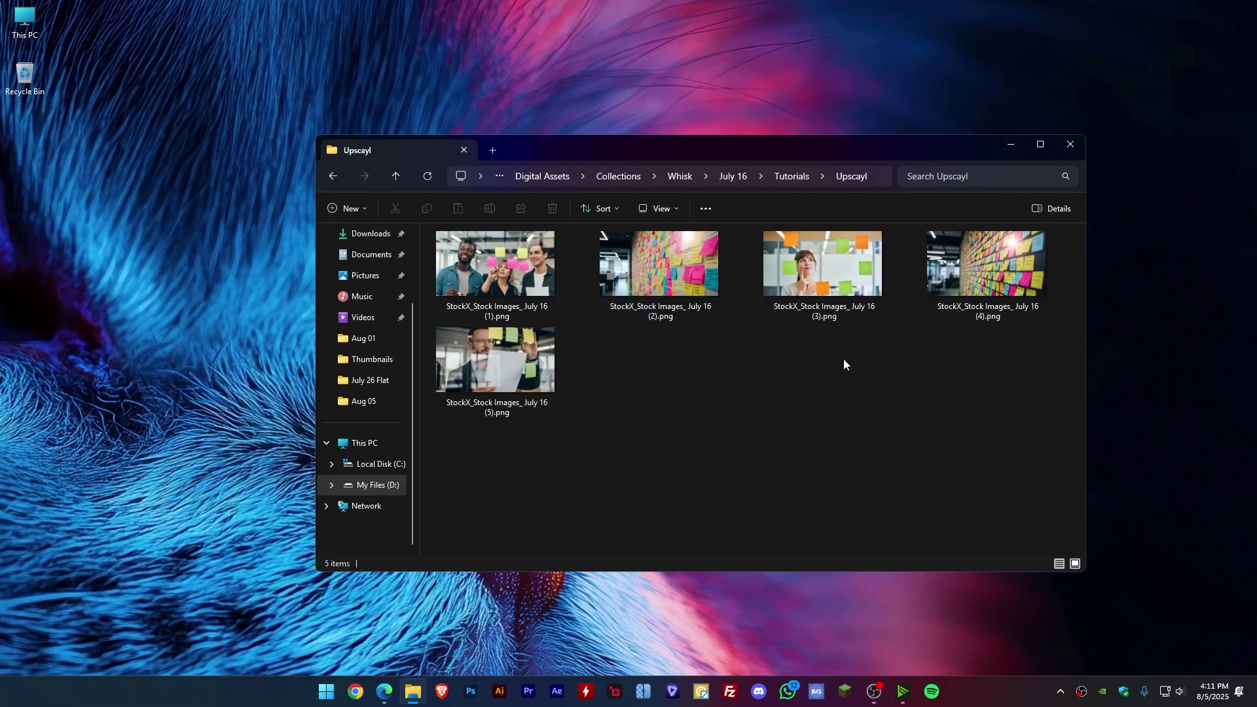
pyautogui.moveTo(941, 459); pyautogui.dragTo(469, 248)
pyautogui.click(808, 435)
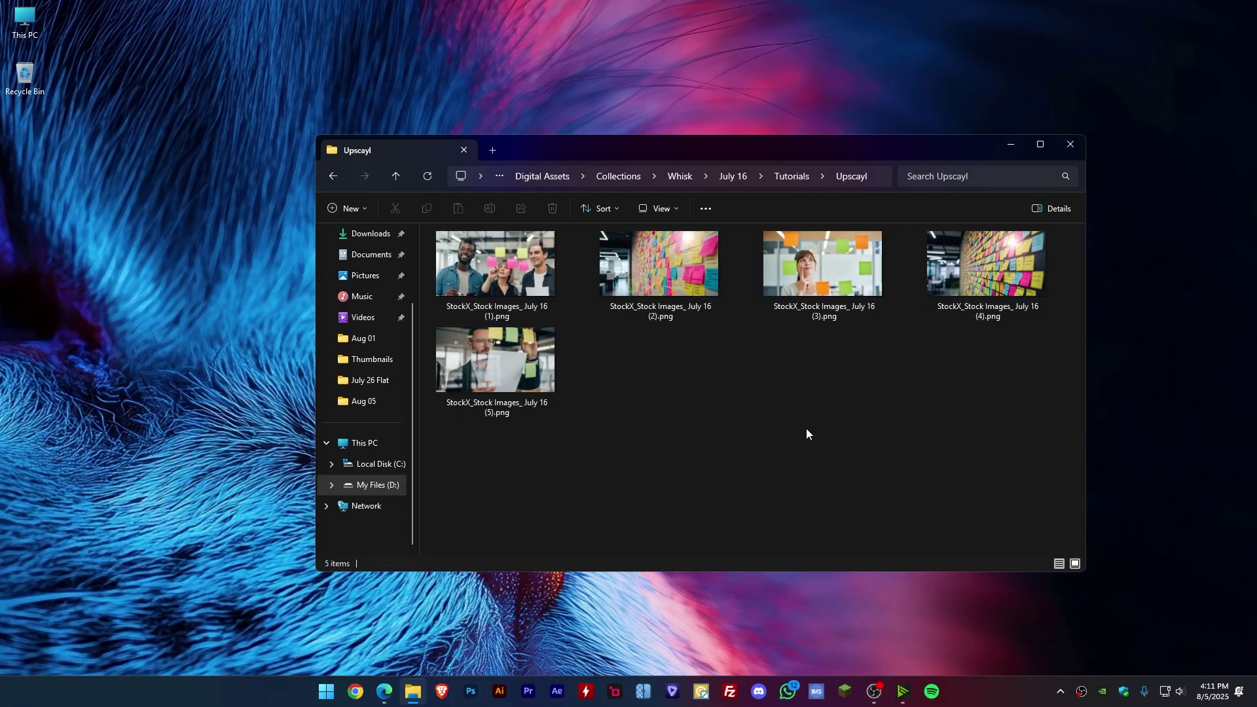
# Step: Launch the Upscayl app and load StockX_Stock Images_ July 16 (1).png from the Upscayl folder into it
pyautogui.click(645, 693)
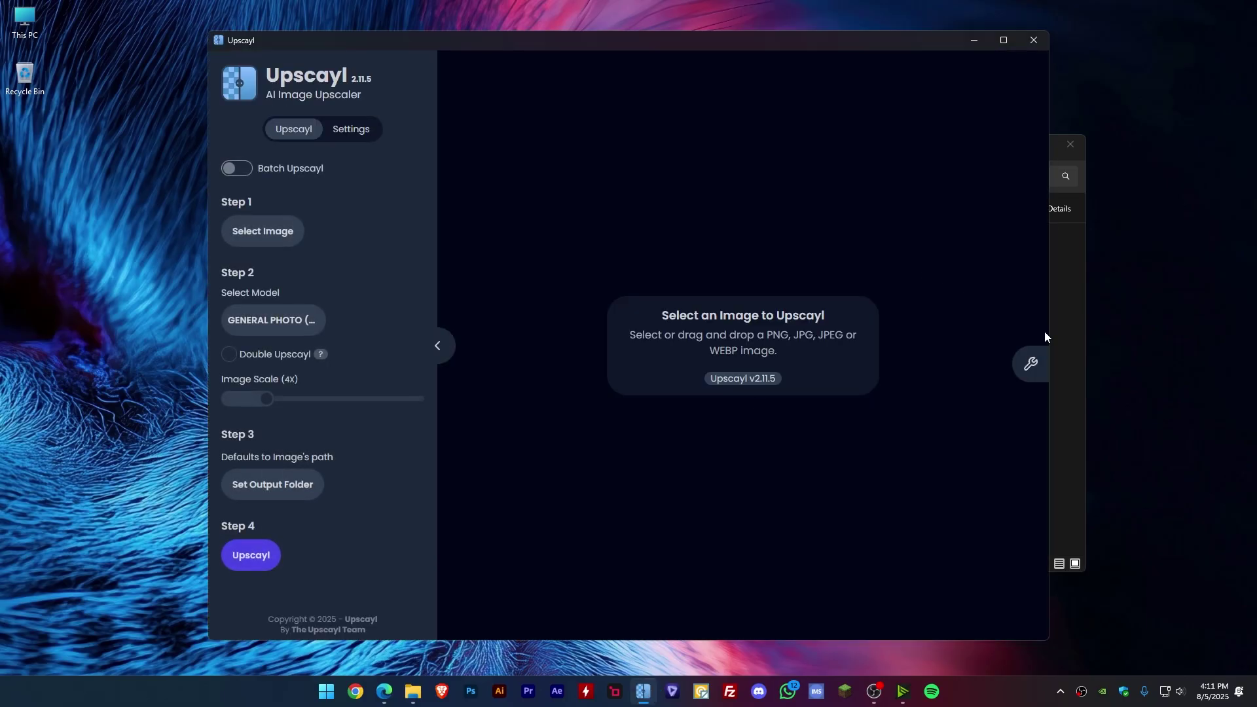
pyautogui.click(1055, 332)
pyautogui.moveTo(594, 155); pyautogui.dragTo(975, 161)
pyautogui.moveTo(877, 269); pyautogui.dragTo(564, 280)
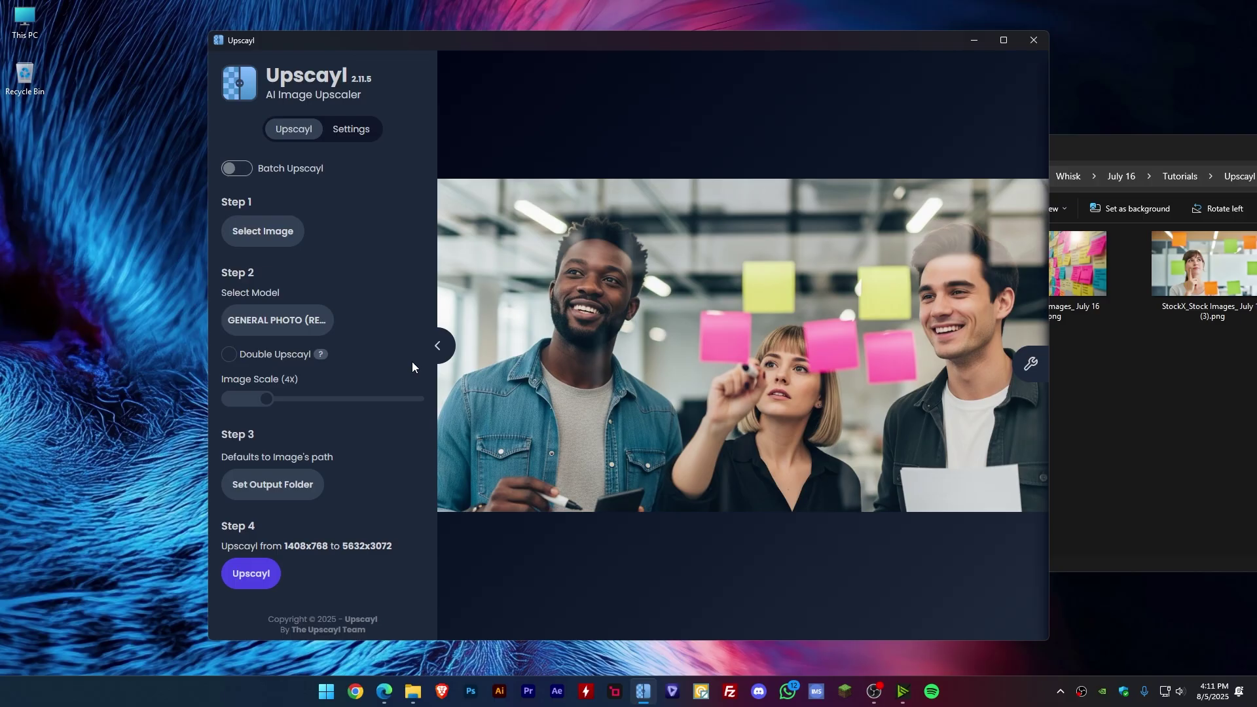
# Step: Choose the General Photo (Remacri) model, check that images save as JPG, and upscale the image at 4X
pyautogui.click(335, 327)
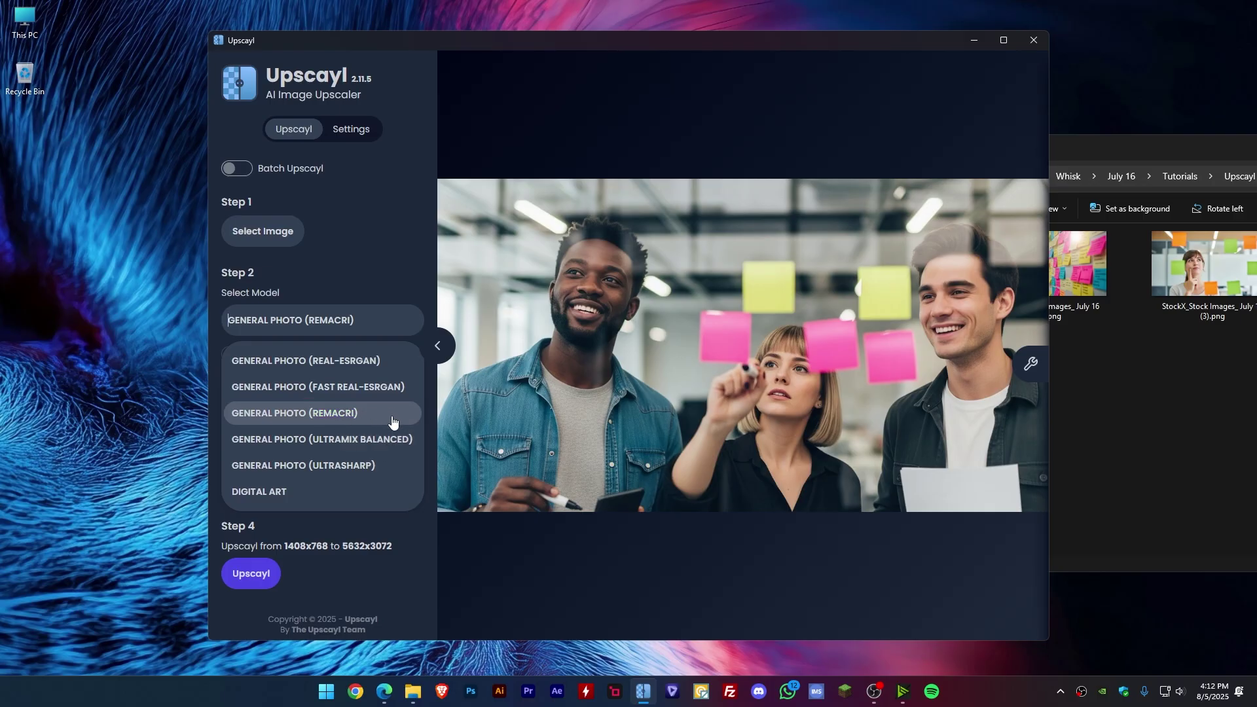
pyautogui.click(363, 412)
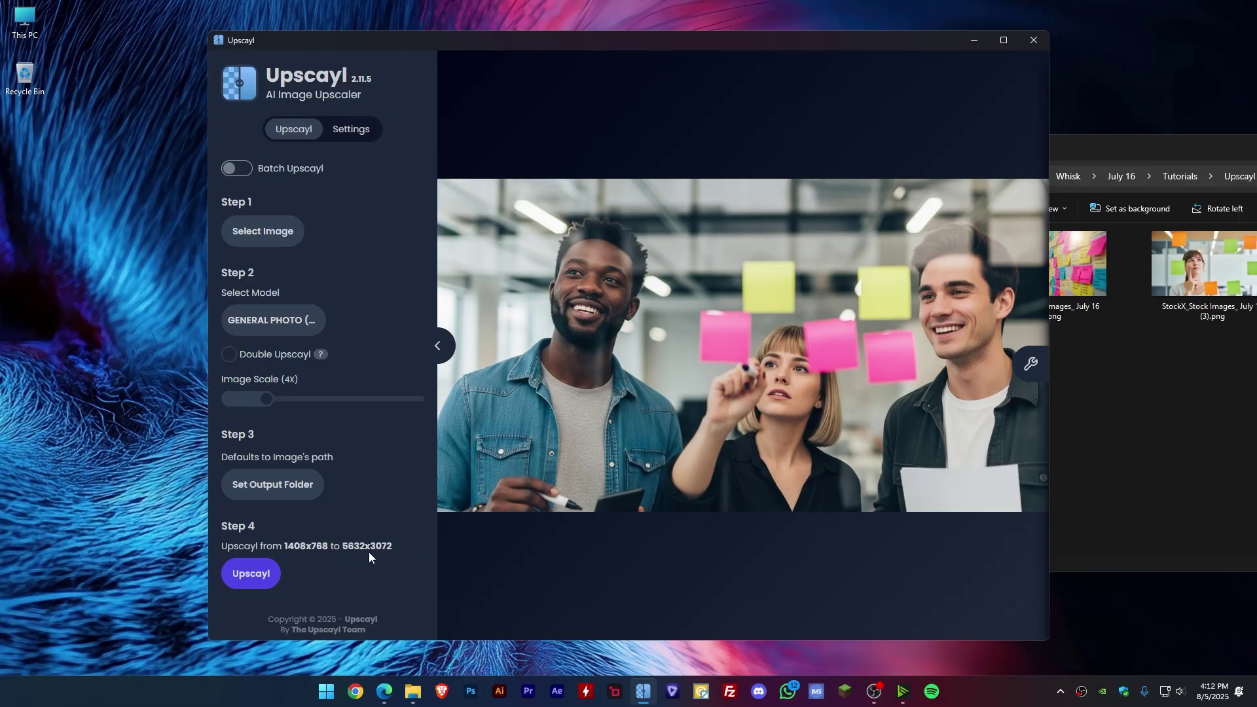
pyautogui.click(351, 129)
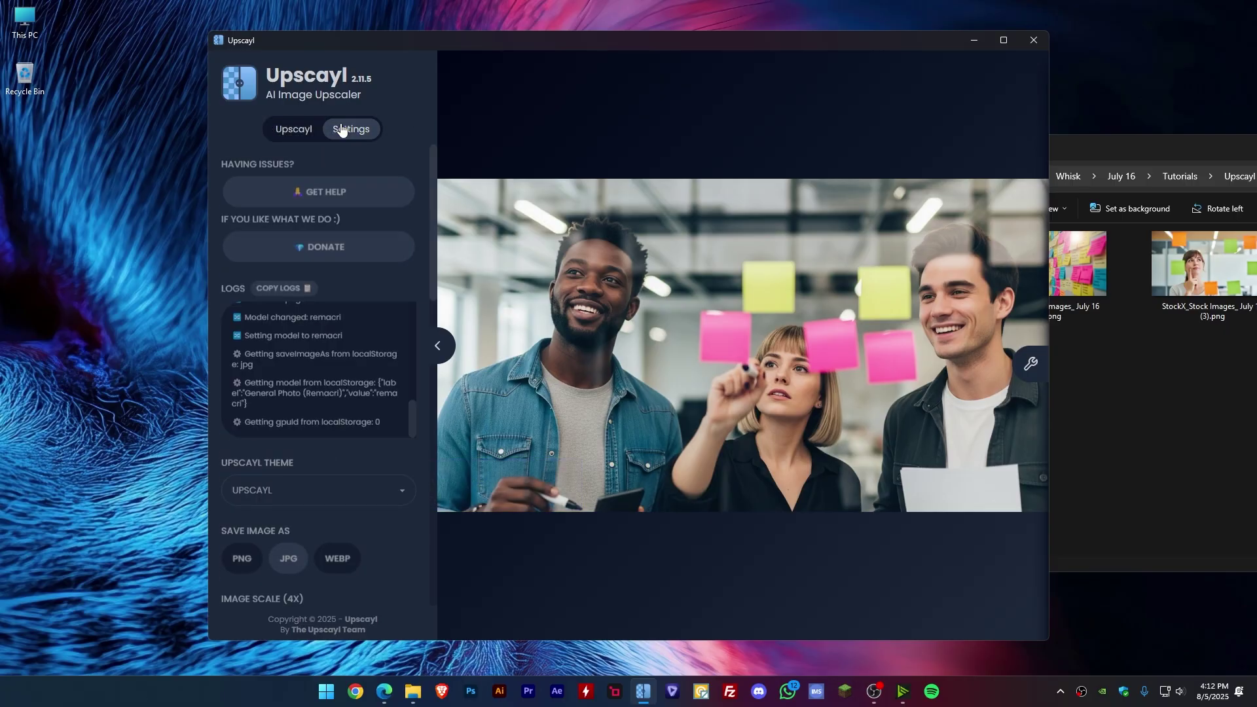
pyautogui.scroll(-2, 248, 434)
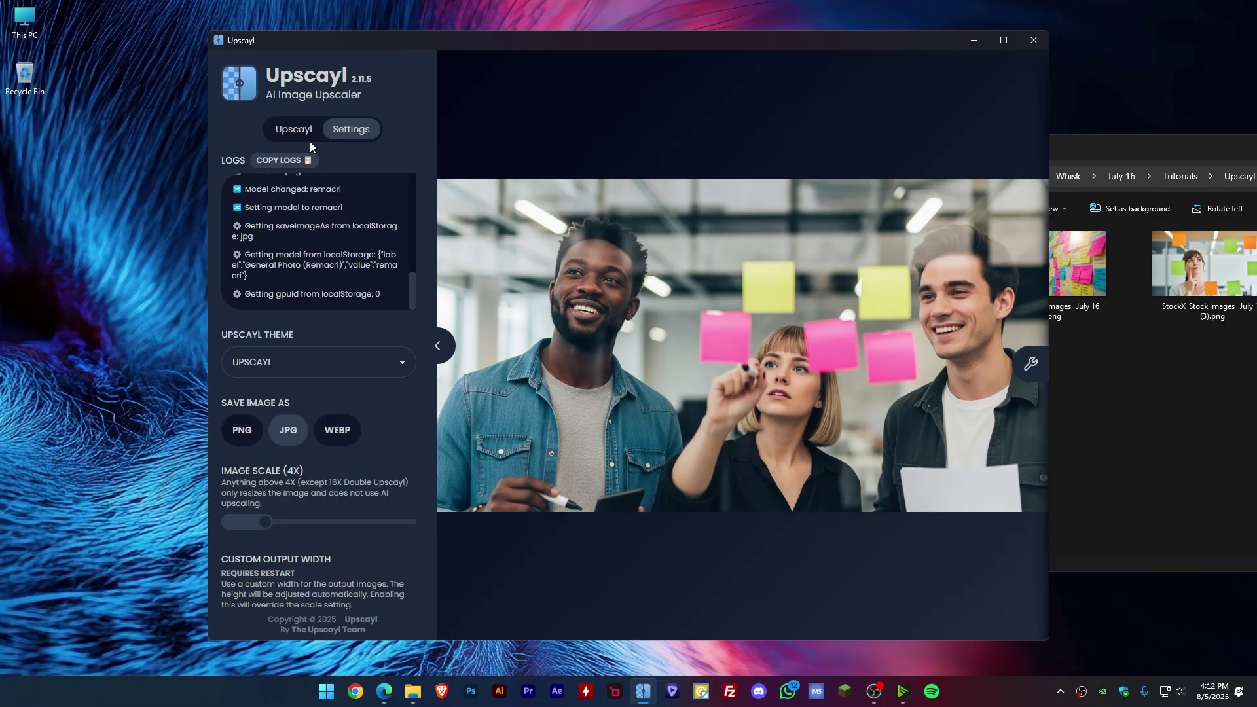
pyautogui.click(306, 131)
pyautogui.click(265, 573)
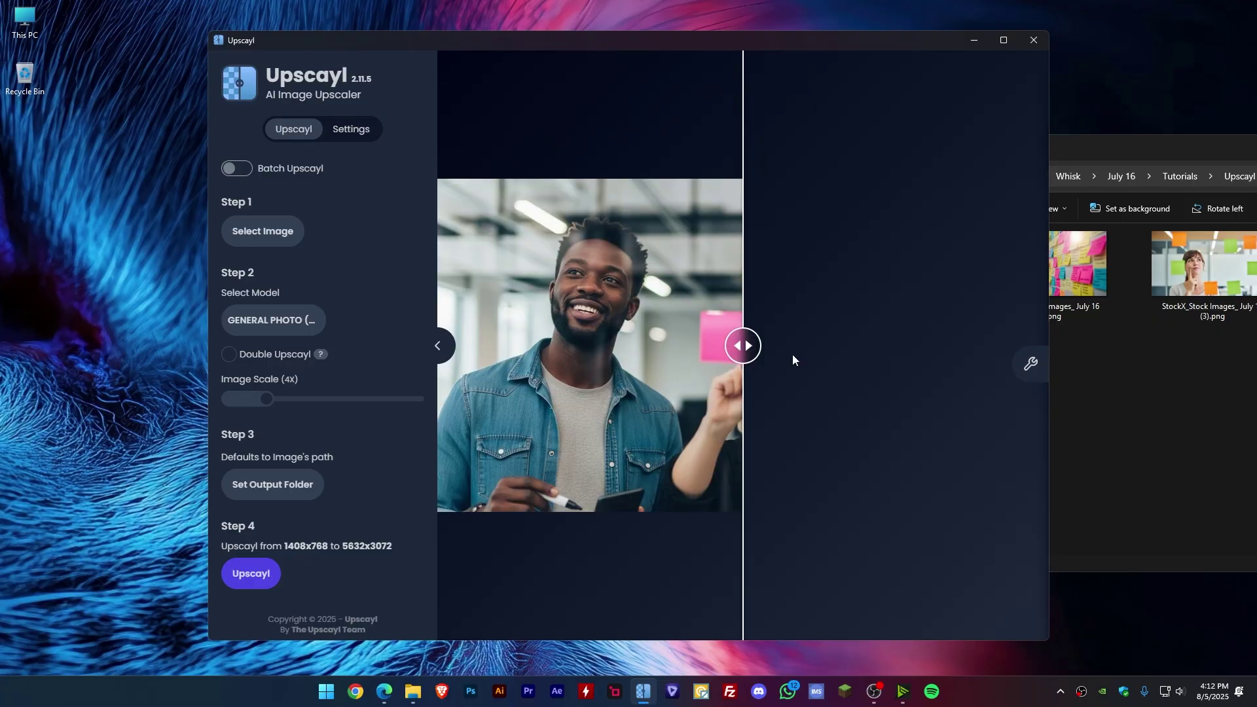
# Step: Compare the original and upscaled versions of the photo with the before/after divider and close Upscayl
pyautogui.moveTo(768, 358); pyautogui.dragTo(740, 345)
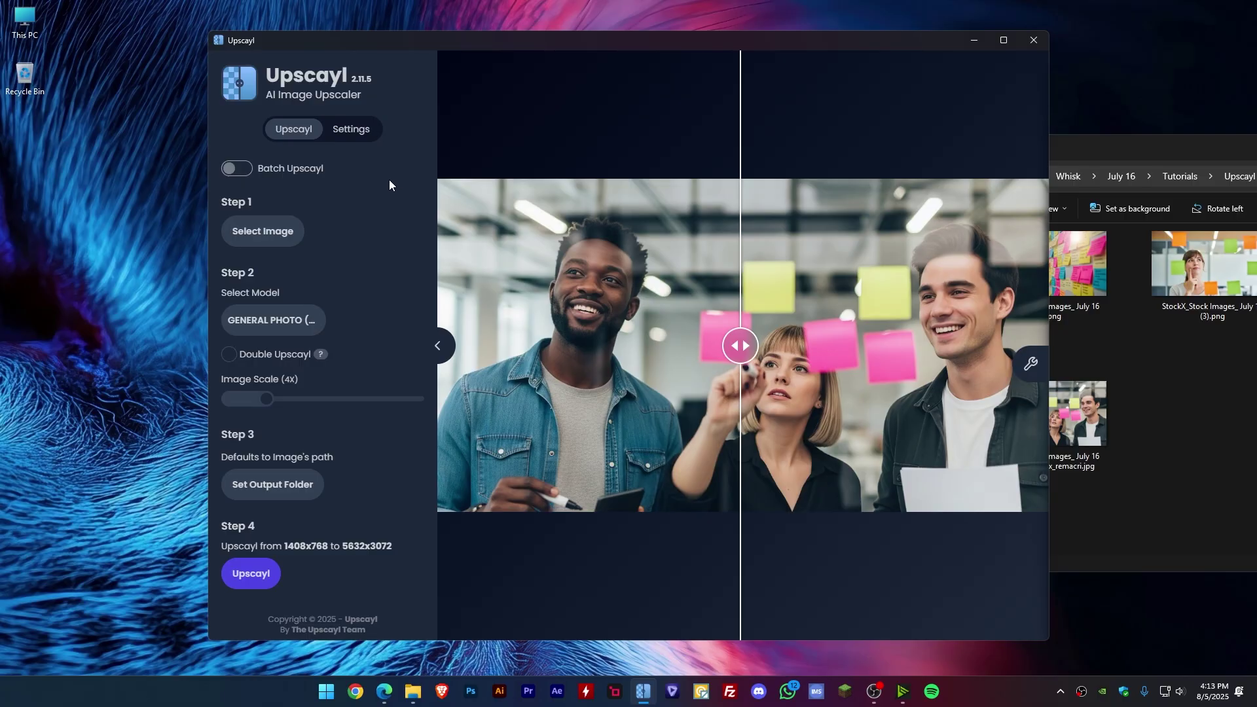
pyautogui.moveTo(738, 338); pyautogui.dragTo(593, 330)
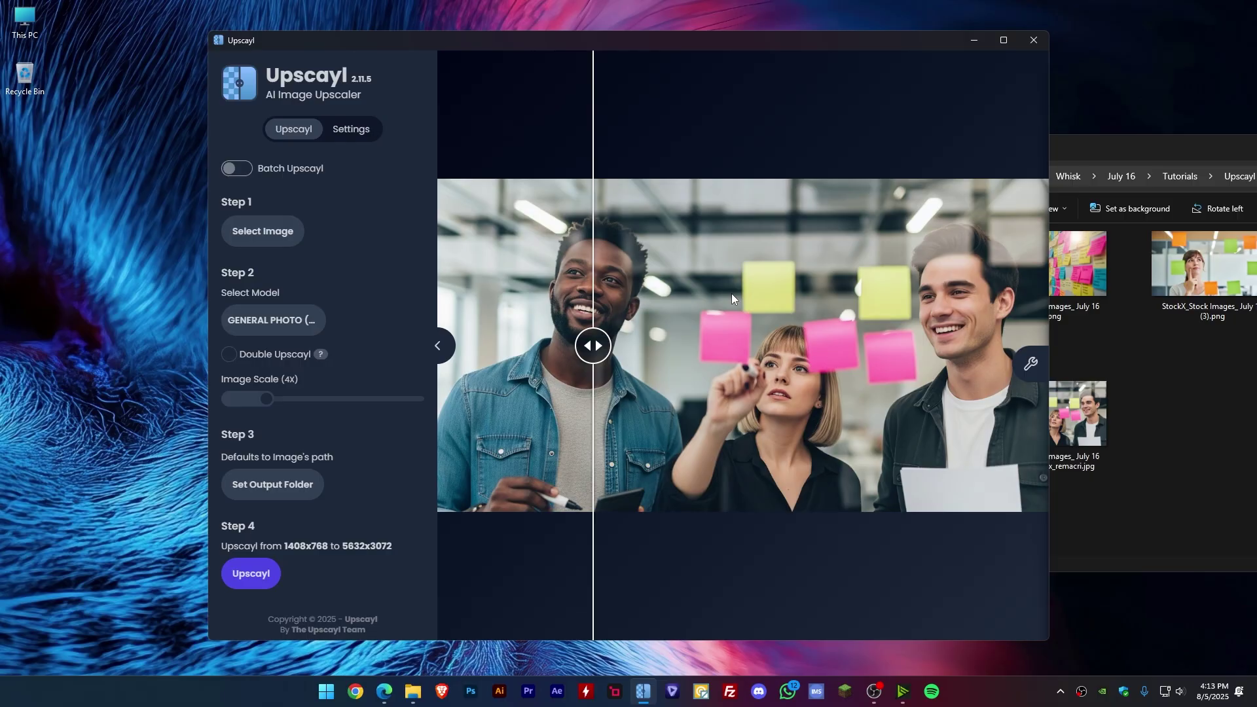
pyautogui.click(732, 295)
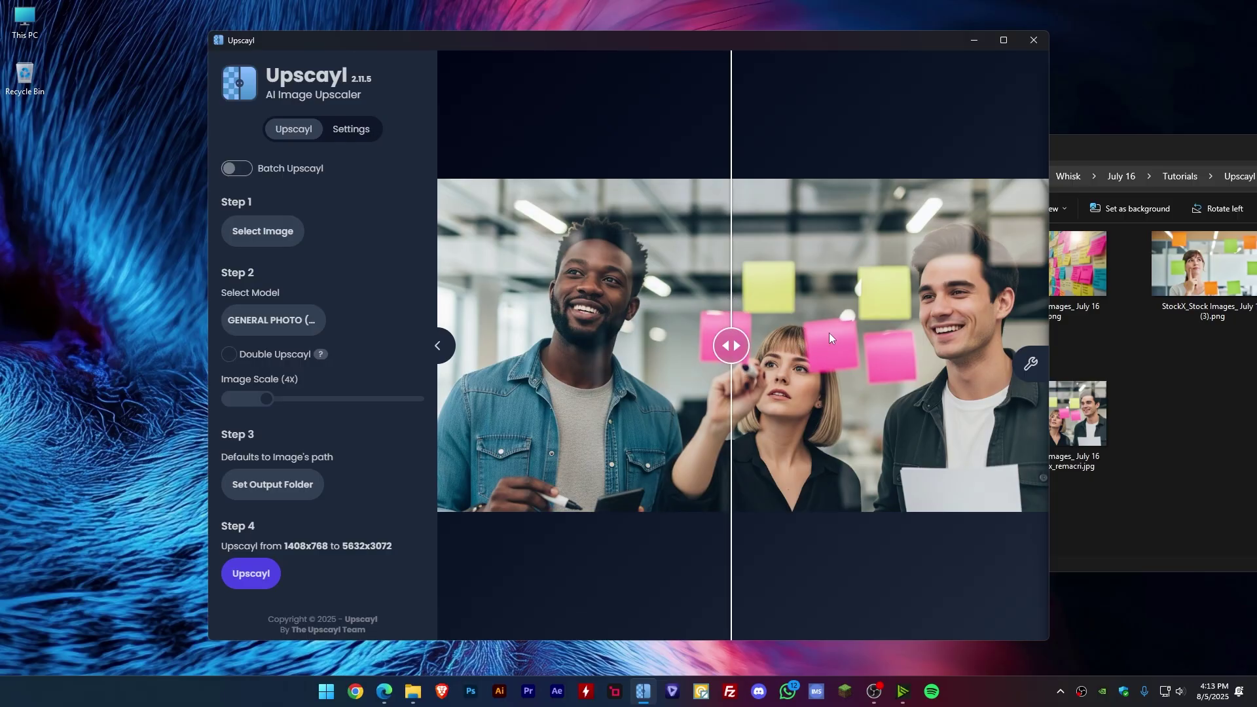
pyautogui.click(1020, 46)
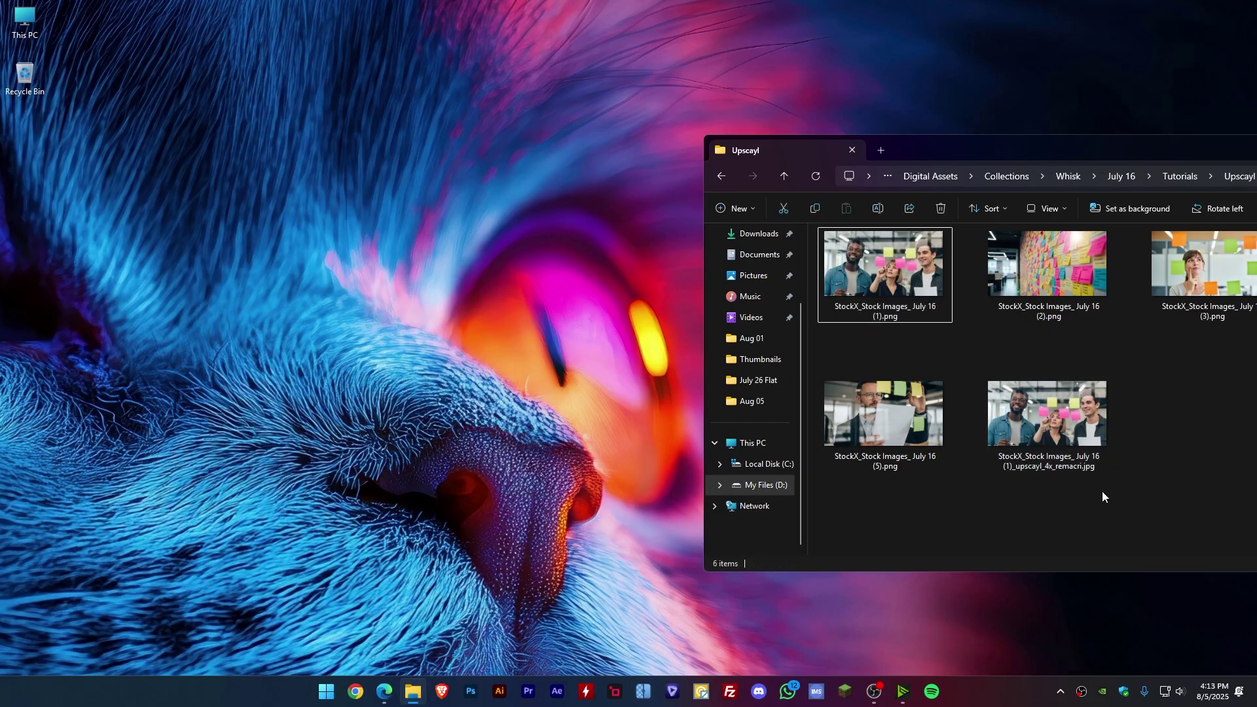
# Step: Upload StockX_Stock Images_ July 16 (1)_upscayl_4x_remacri.jpg from the Upscayl folder to Adobe Stock in the browser and check its enlarged preview
pyautogui.click(1086, 433)
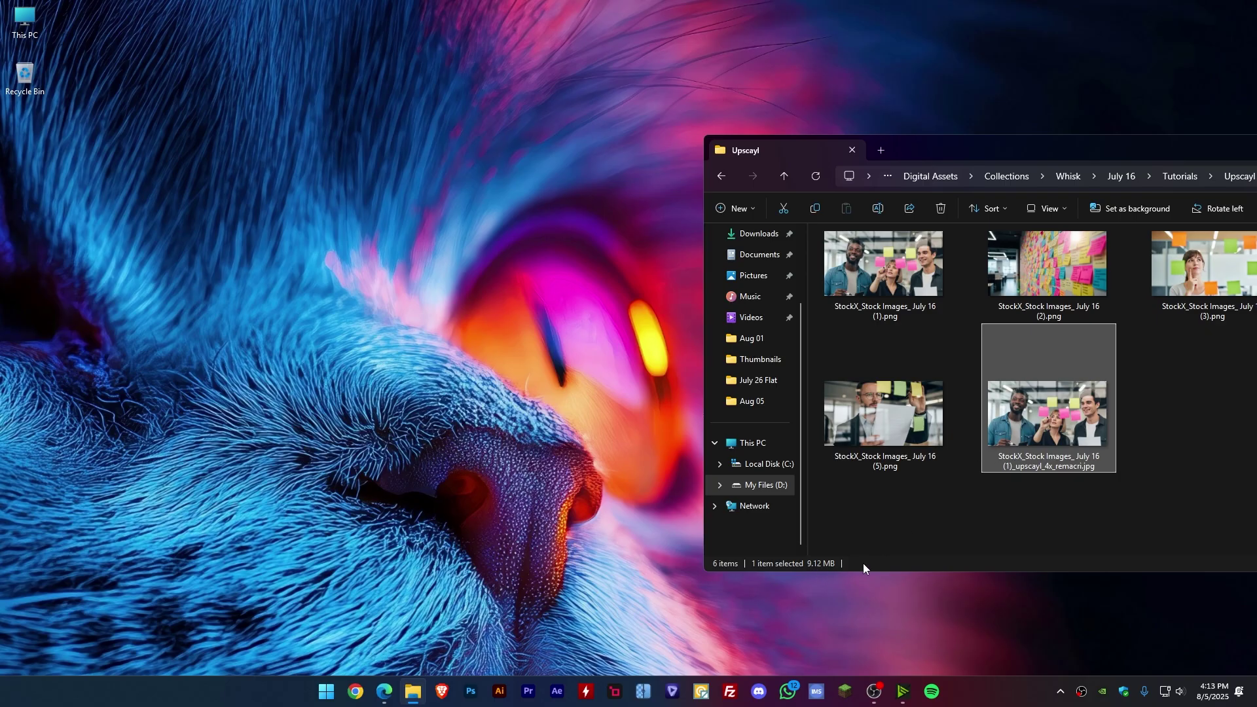
pyautogui.click(384, 691)
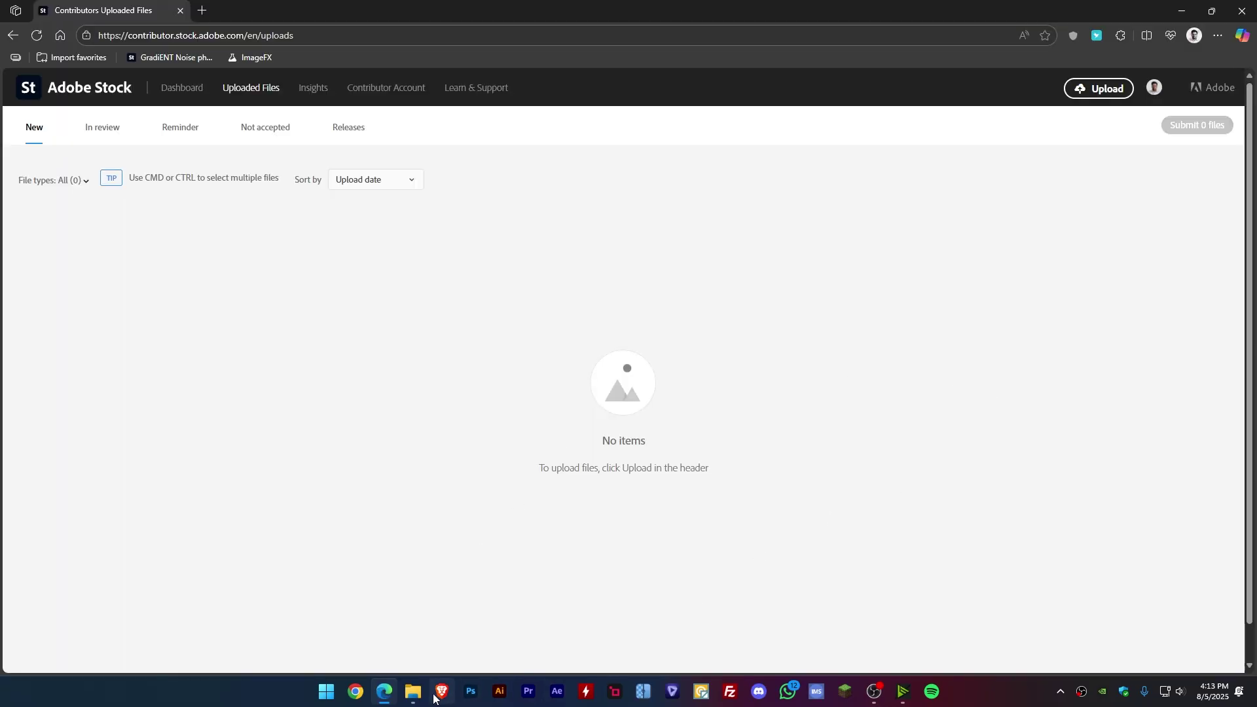
pyautogui.moveTo(412, 693)
pyautogui.click(434, 638)
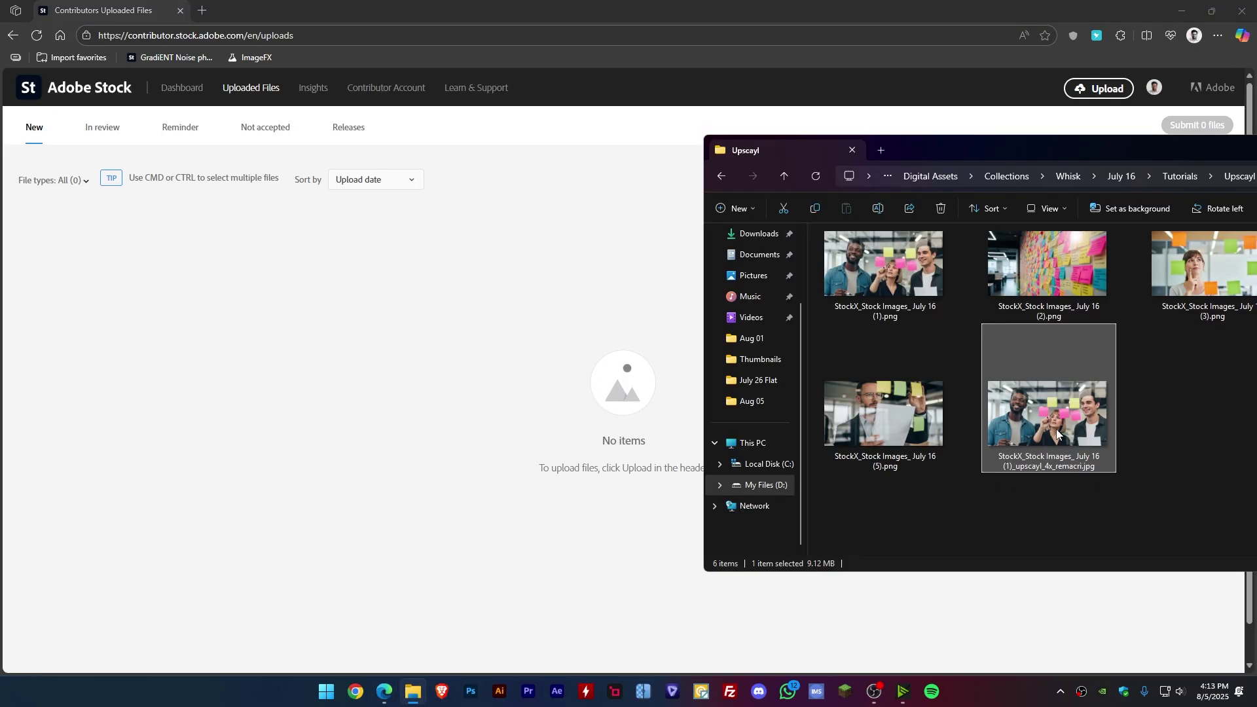
pyautogui.moveTo(1055, 430); pyautogui.dragTo(313, 357)
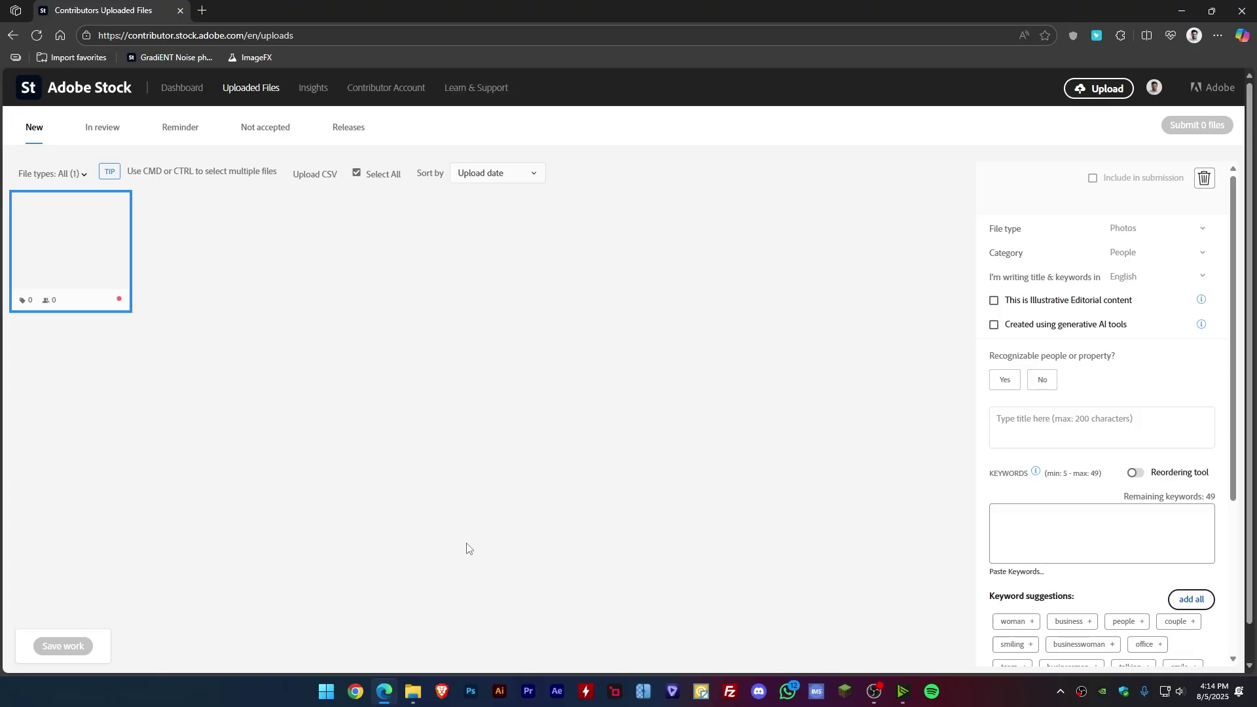
pyautogui.moveTo(1022, 188)
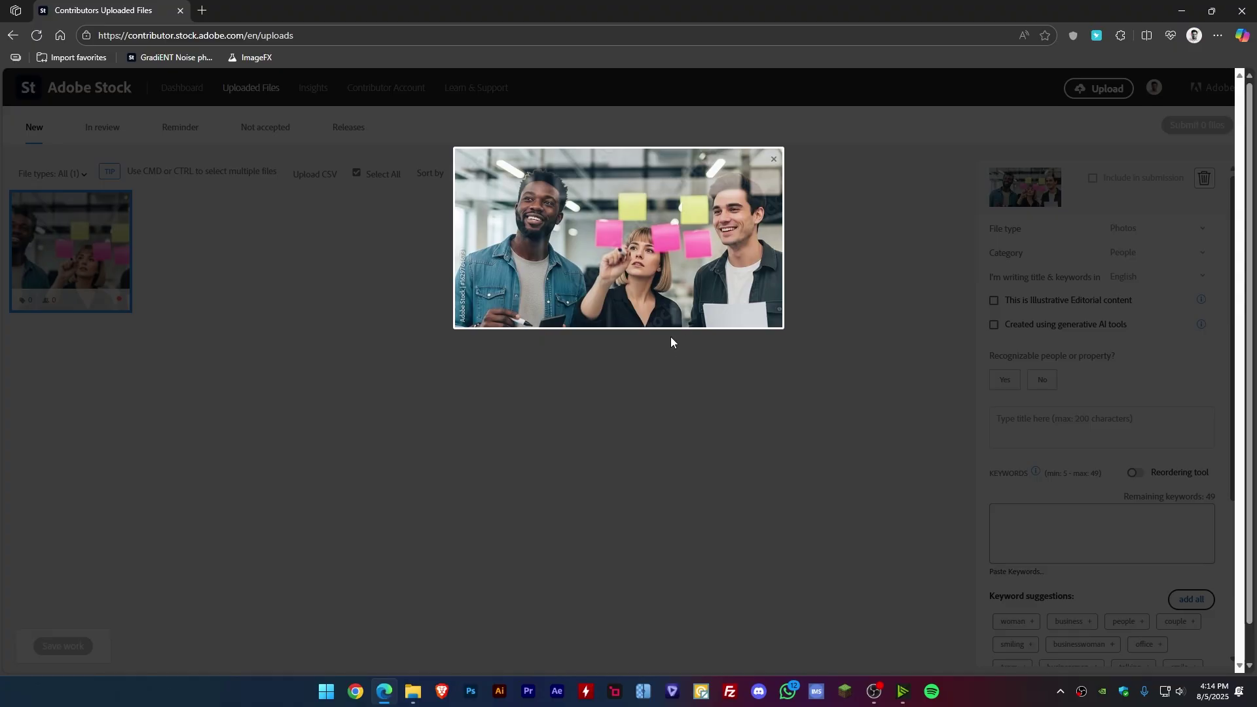
pyautogui.click(665, 357)
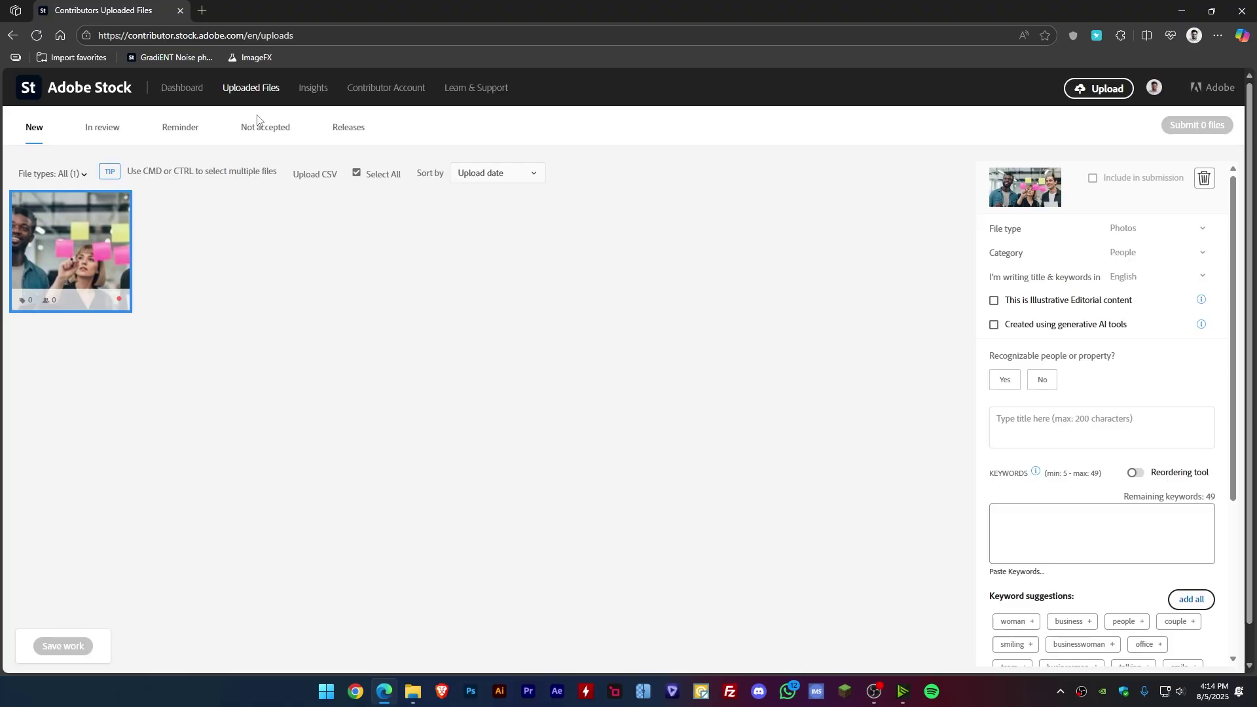